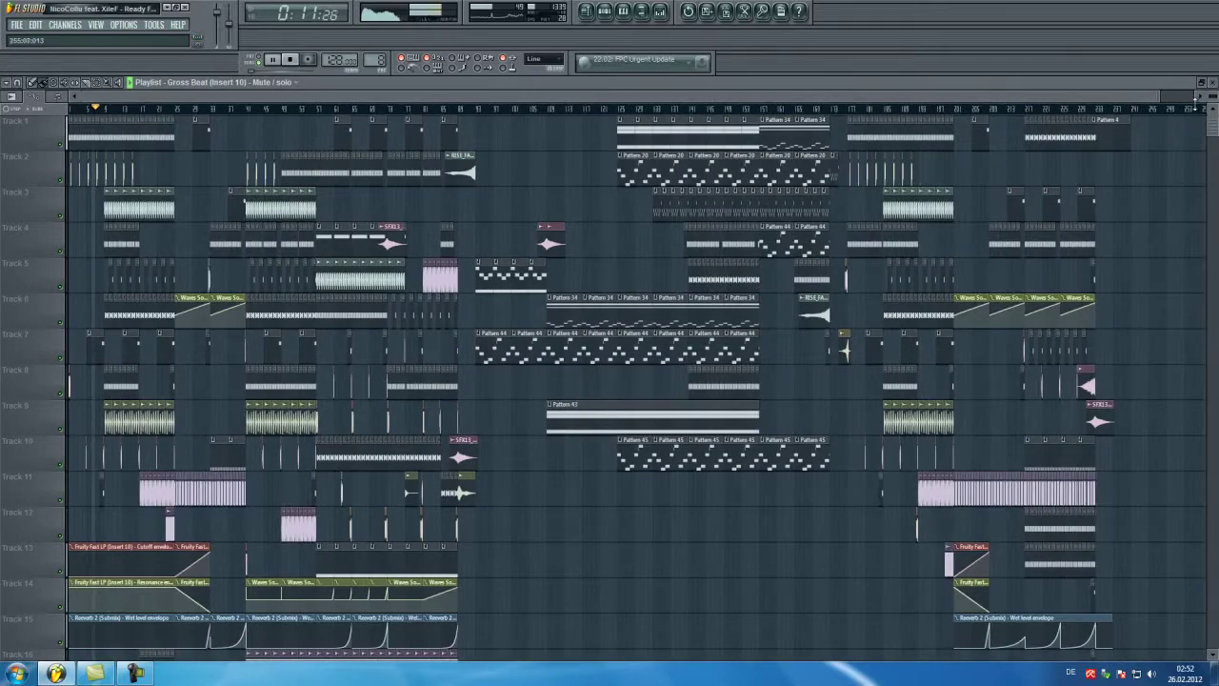
Reduce the playlist's track height to fit about the first 25 tracks in view.
{"action": "scroll", "coordinate": [1210, 112], "scroll_direction": "down", "scroll_amount": 3}
{"action": "scroll", "coordinate": [1209, 112], "scroll_direction": "down", "scroll_amount": 5}
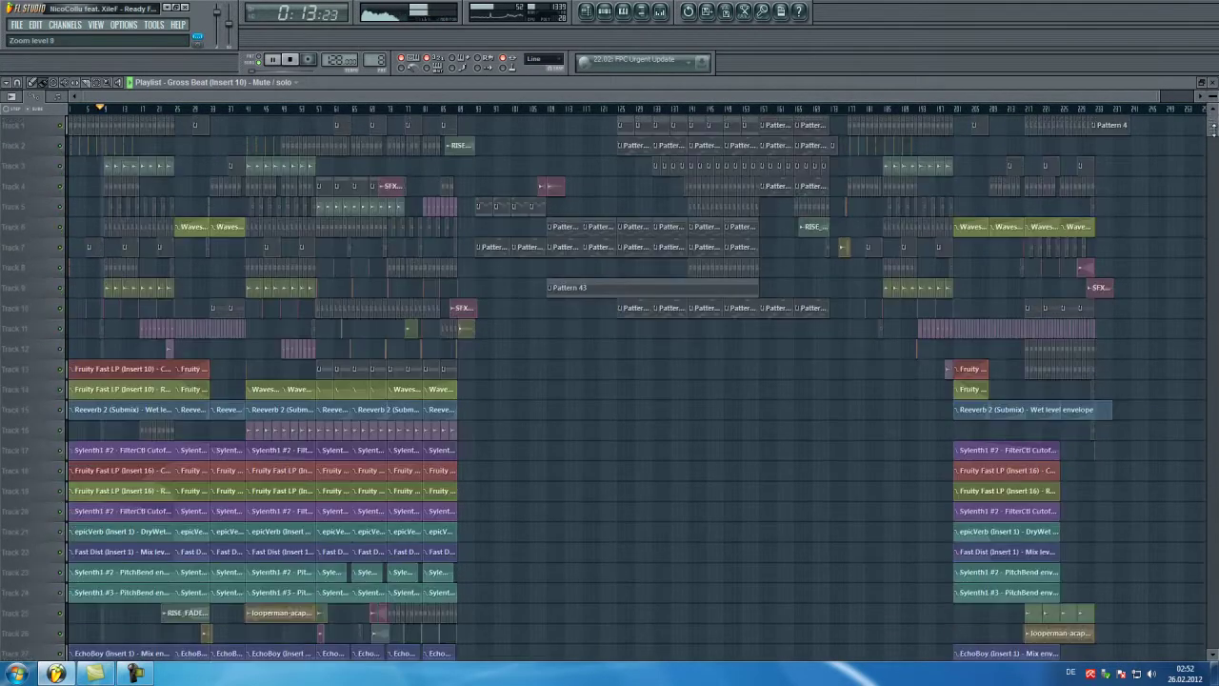
{"action": "scroll", "coordinate": [1210, 112], "scroll_direction": "up", "scroll_amount": 5}
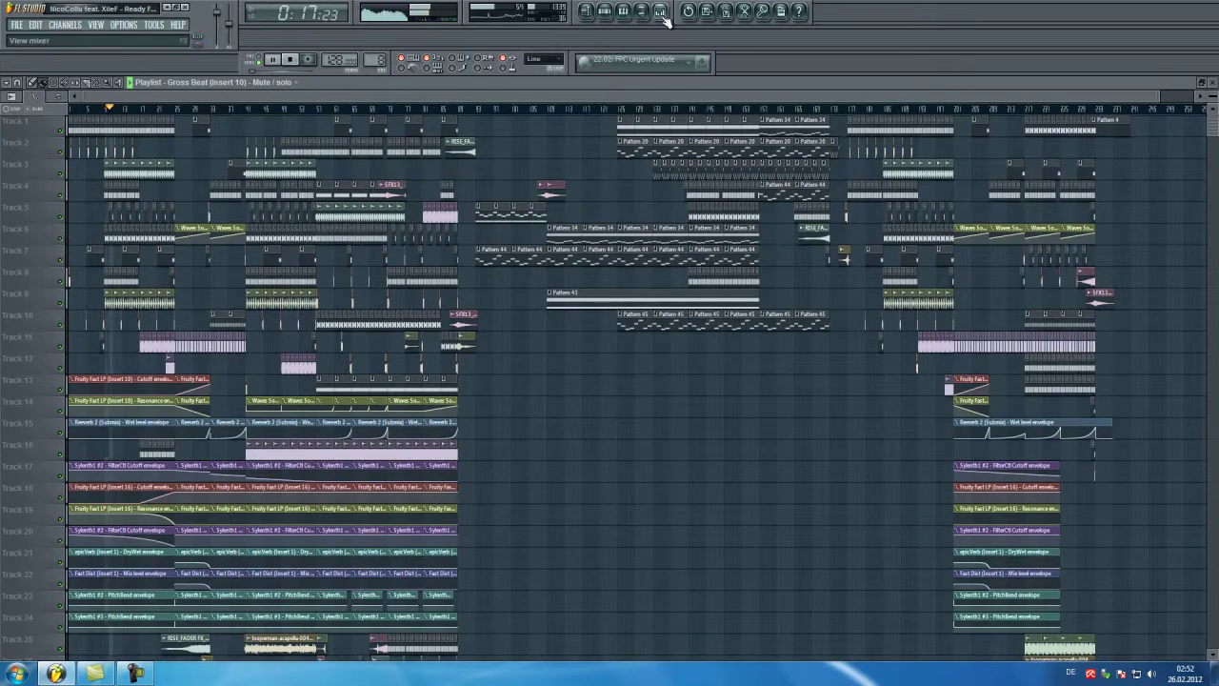
Inspect the effect chains of Insert 12 and Insert 14 in the mixer, and close the mixer.
{"action": "left_click", "coordinate": [660, 11]}
{"action": "left_click", "coordinate": [455, 205]}
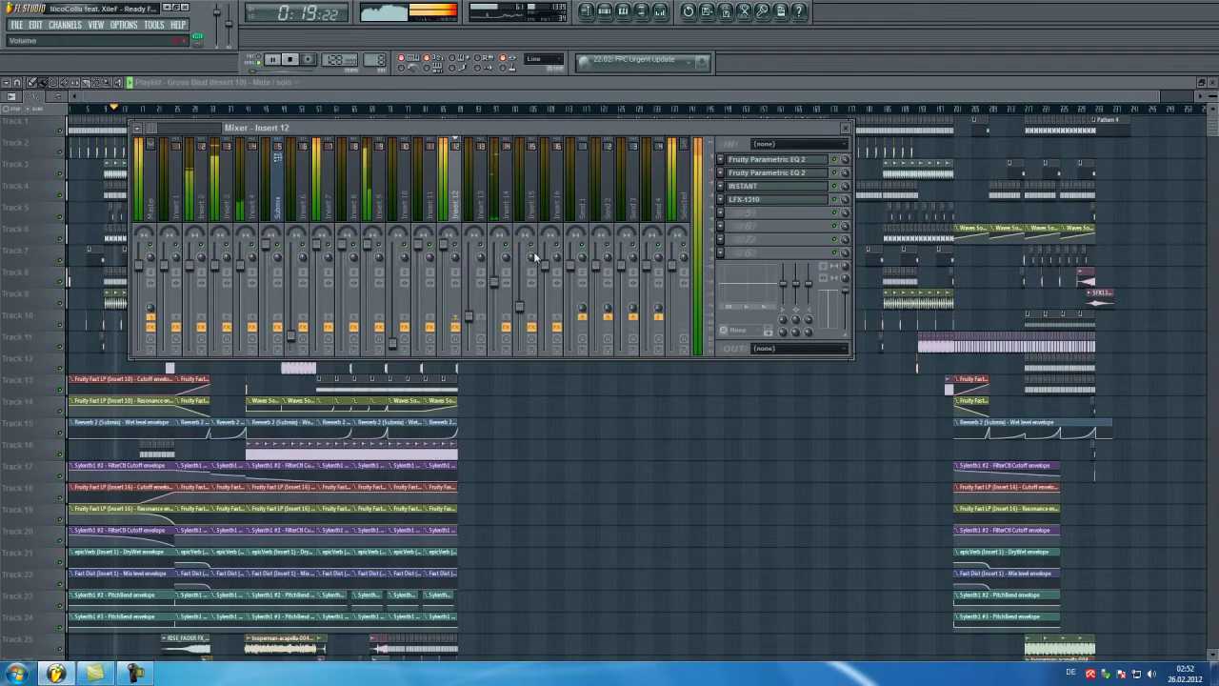
{"action": "left_click", "coordinate": [505, 219]}
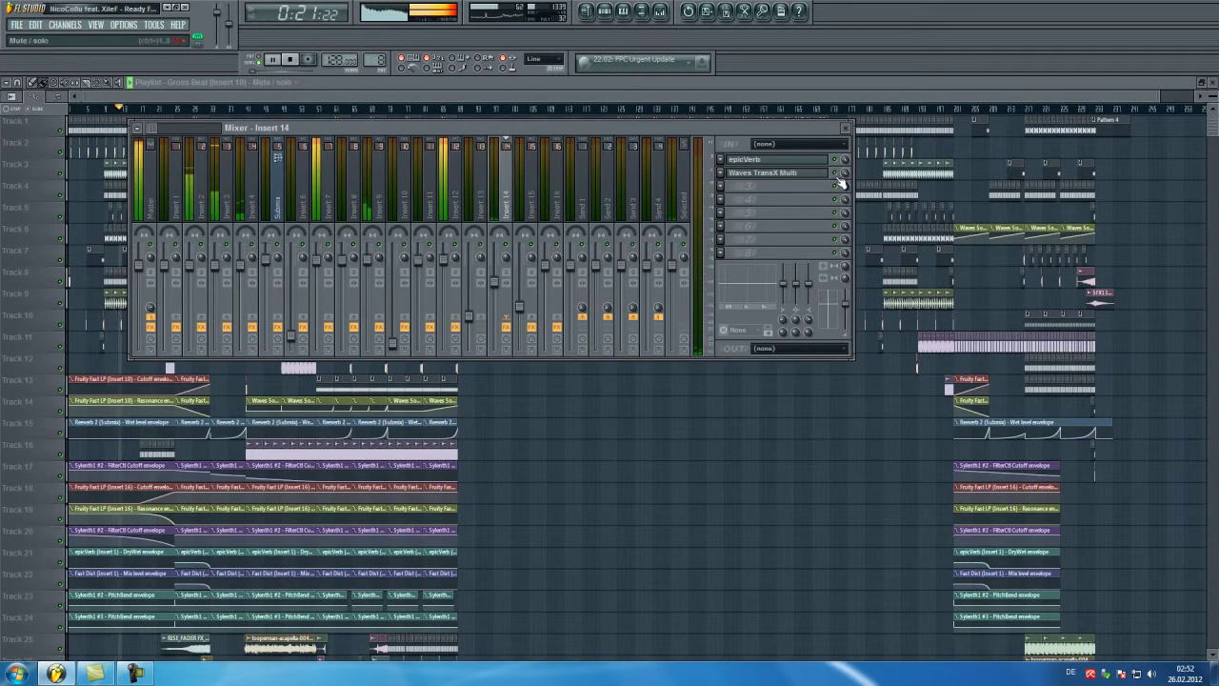
{"action": "left_click", "coordinate": [846, 131]}
Examine the clips and automation envelopes across the first half of the playlist, focusing closely on bars 19 to 70.
{"action": "left_click_drag", "start_coordinate": [1158, 98], "coordinate": [489, 99]}
{"action": "scroll", "coordinate": [803, 258], "scroll_direction": "down", "scroll_amount": 5}
{"action": "scroll", "coordinate": [803, 258], "scroll_direction": "down", "scroll_amount": 6}
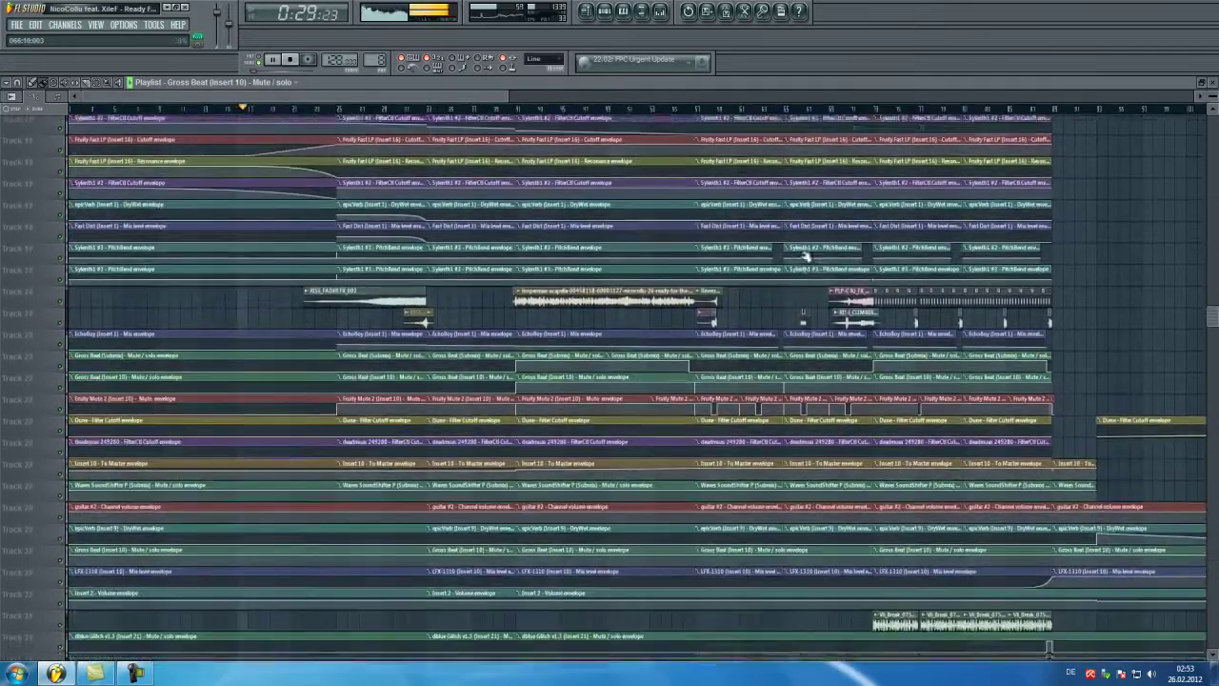
{"action": "scroll", "coordinate": [801, 257], "scroll_direction": "up", "scroll_amount": 11}
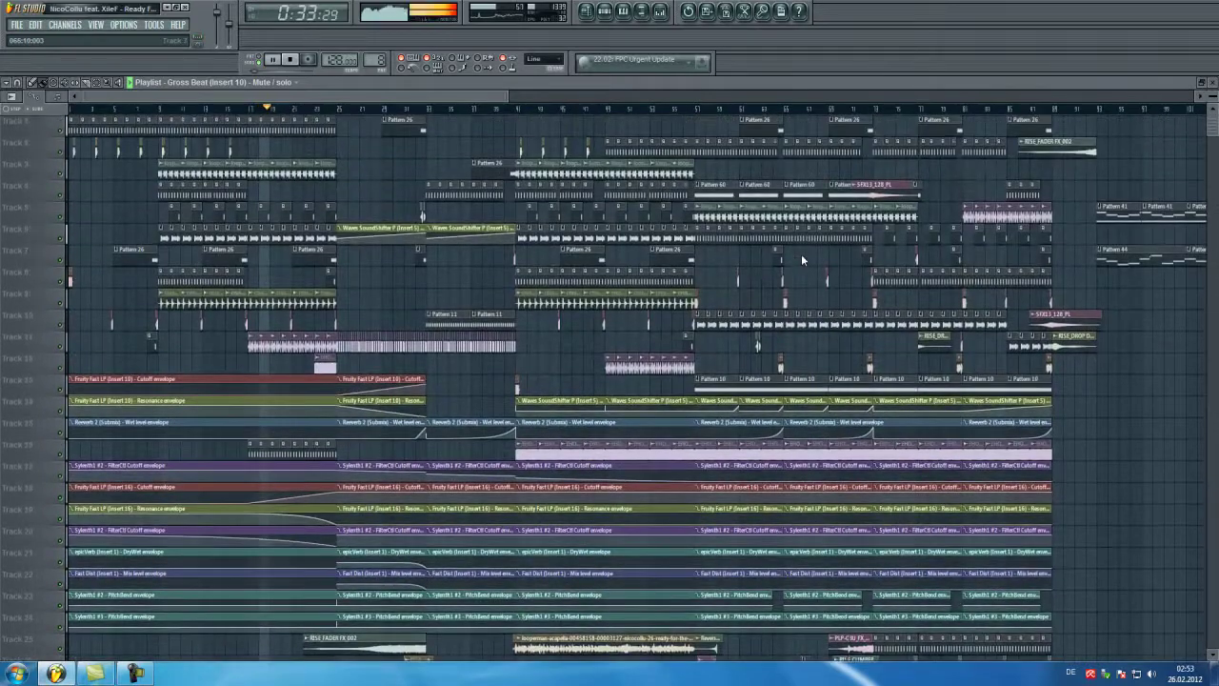
{"action": "left_click_drag", "start_coordinate": [508, 96], "coordinate": [327, 95]}
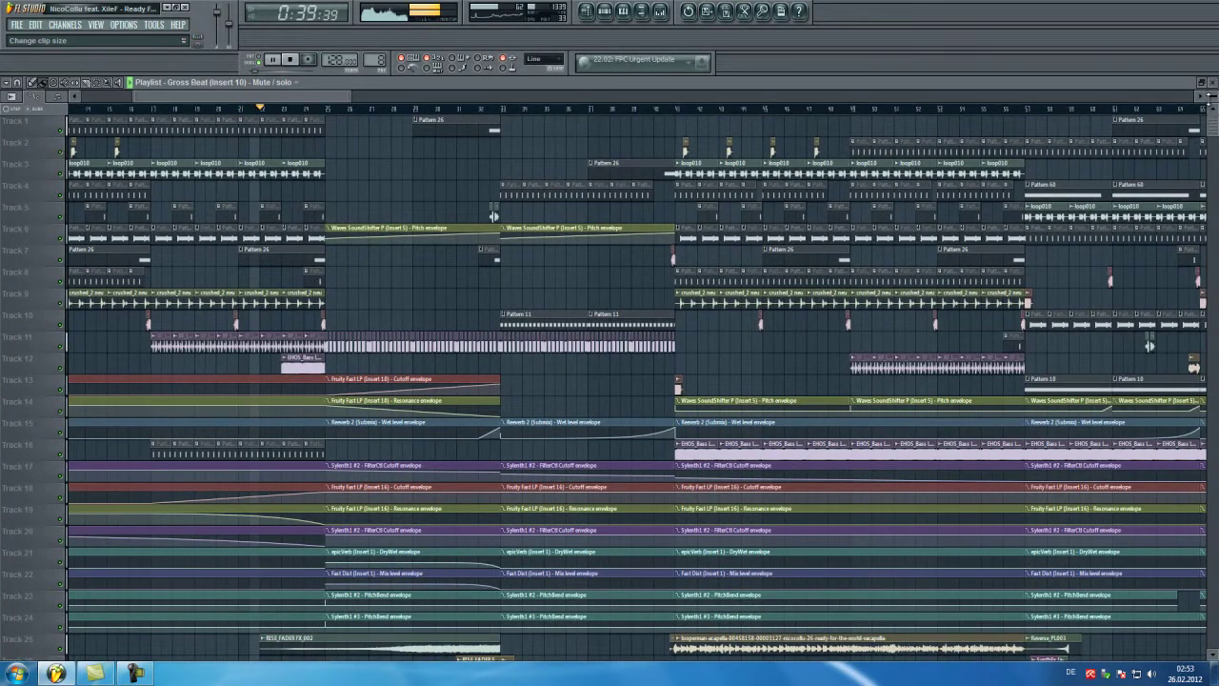
{"action": "left_click_drag", "start_coordinate": [1210, 96], "coordinate": [1207, 84]}
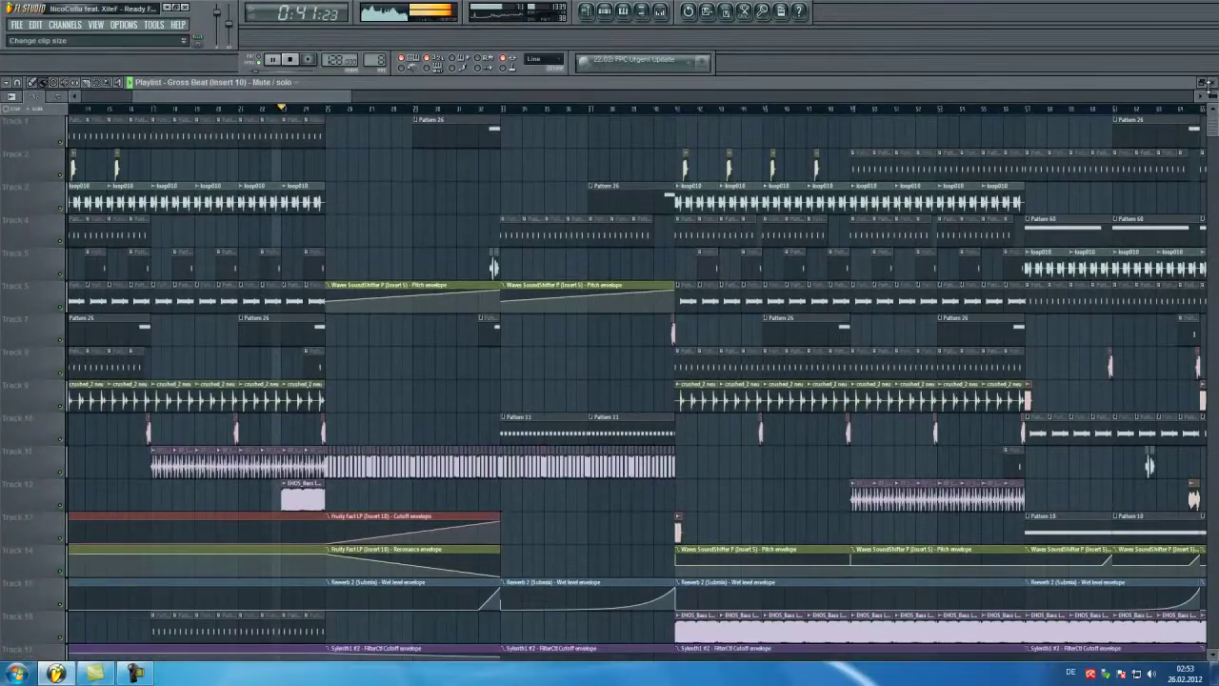
{"action": "left_click_drag", "start_coordinate": [324, 93], "coordinate": [355, 94]}
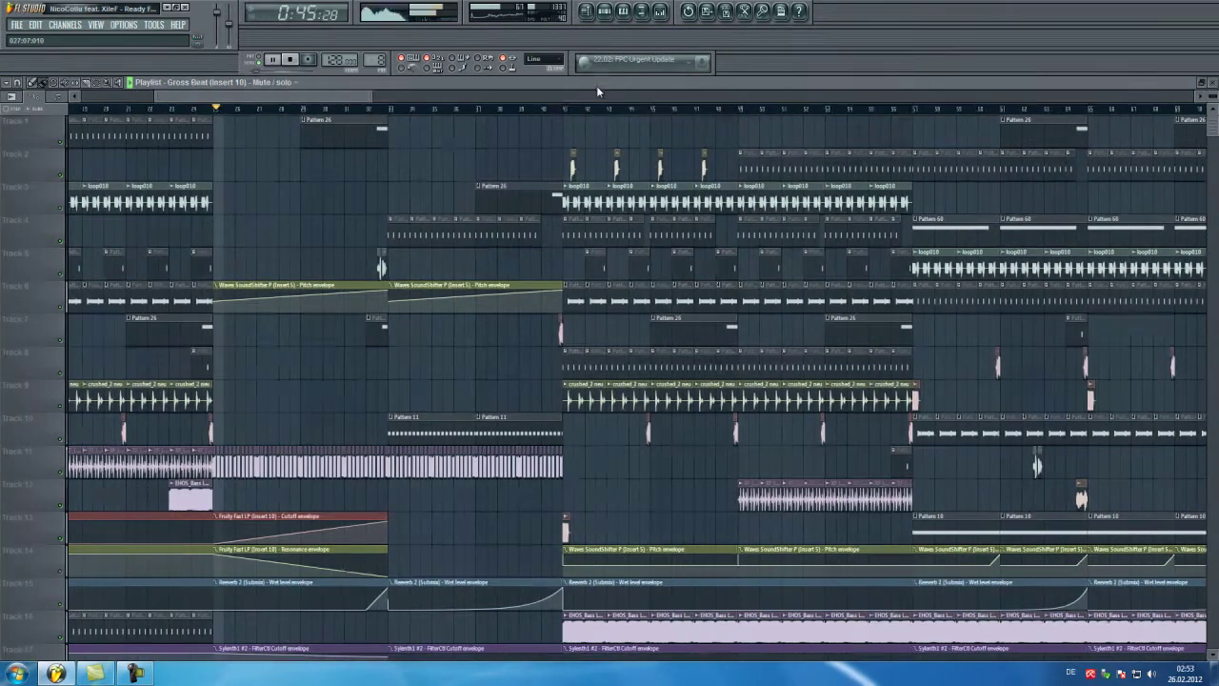
Inspect the Waves SoundShifter P effect on the Submix mixer track during playback, and close the effect.
{"action": "left_click", "coordinate": [660, 11]}
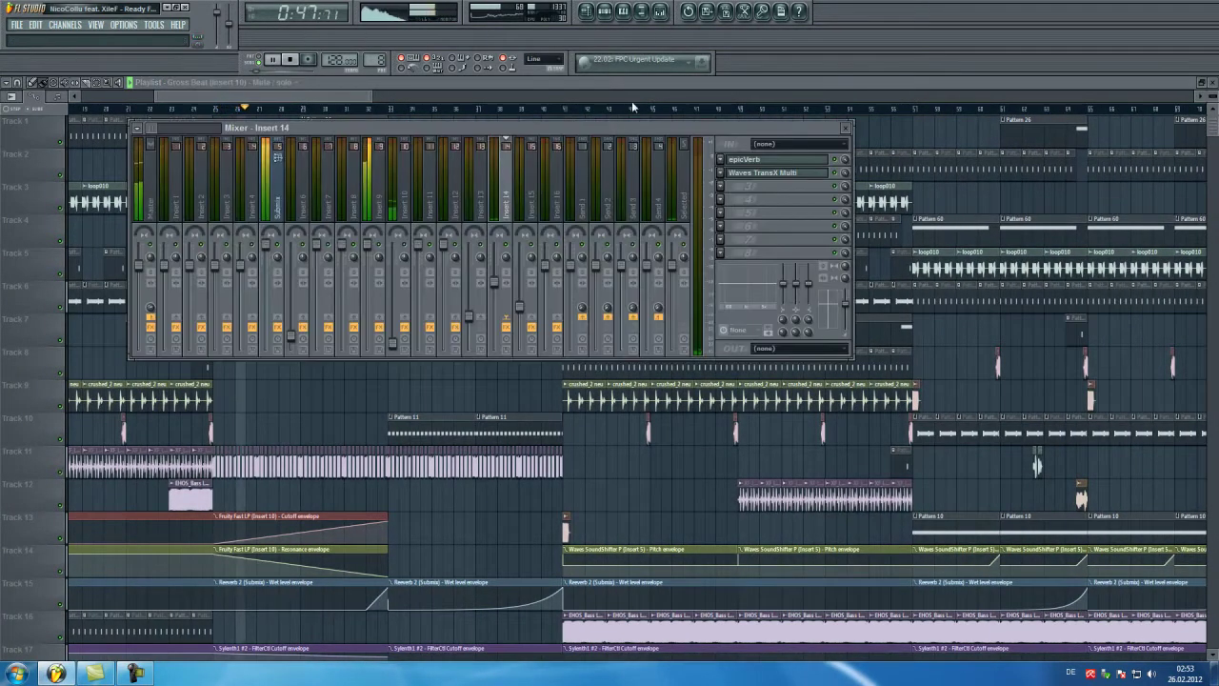
{"action": "left_click", "coordinate": [272, 203]}
{"action": "left_click", "coordinate": [803, 162]}
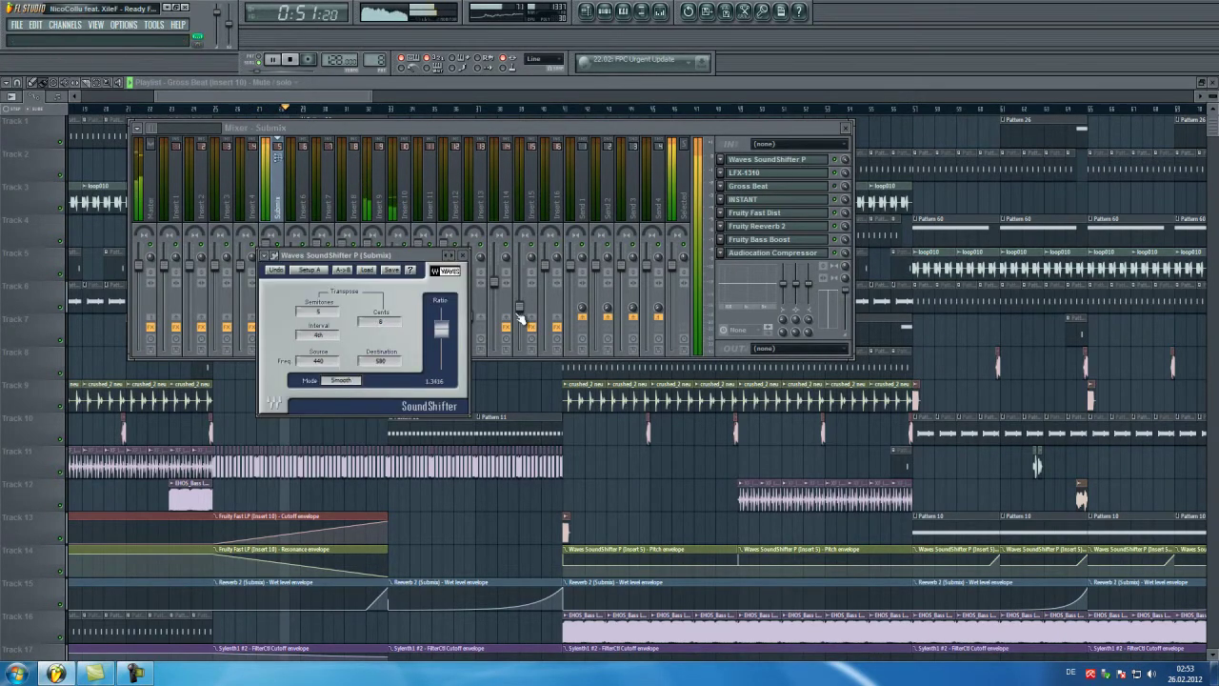
{"action": "left_click_drag", "start_coordinate": [441, 336], "coordinate": [442, 328]}
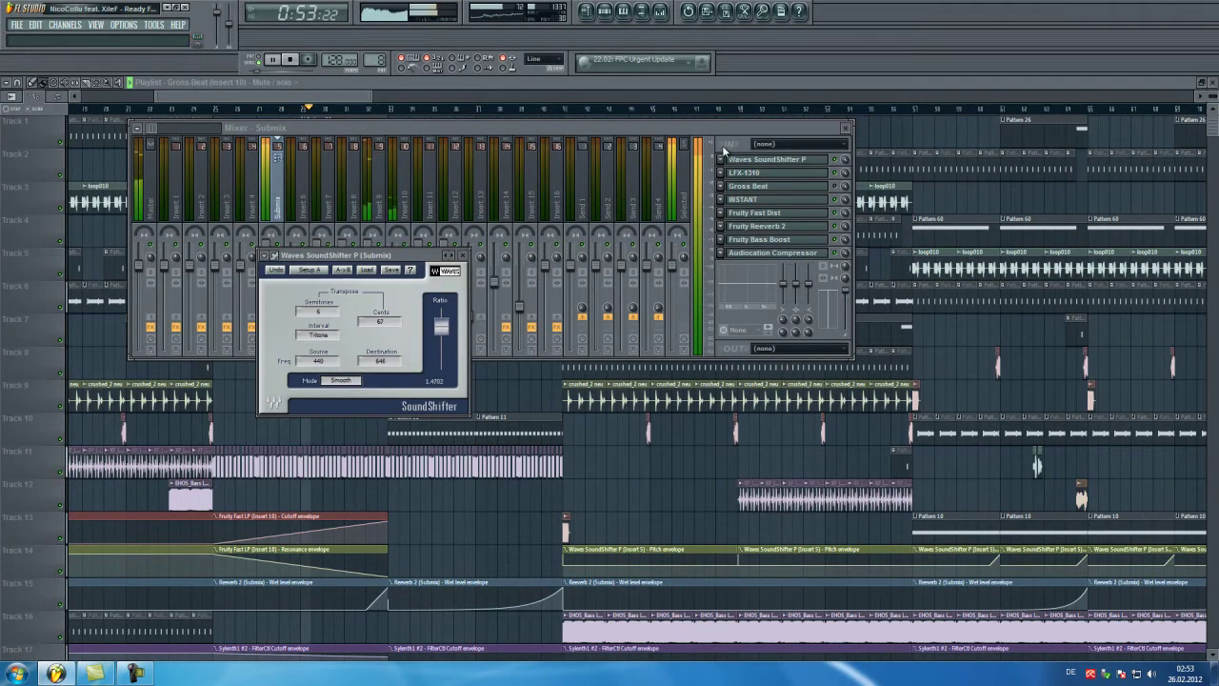
{"action": "left_click_drag", "start_coordinate": [665, 123], "coordinate": [1003, 69]}
{"action": "left_click_drag", "start_coordinate": [437, 260], "coordinate": [353, 278]}
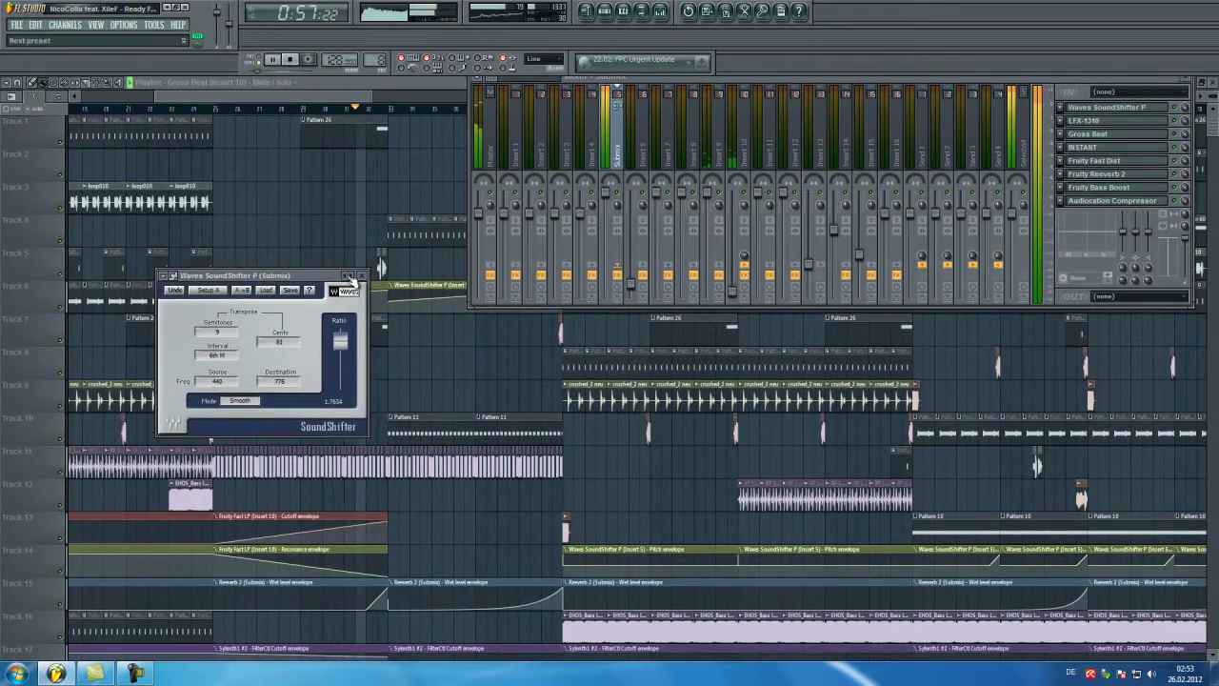
{"action": "left_click", "coordinate": [362, 276]}
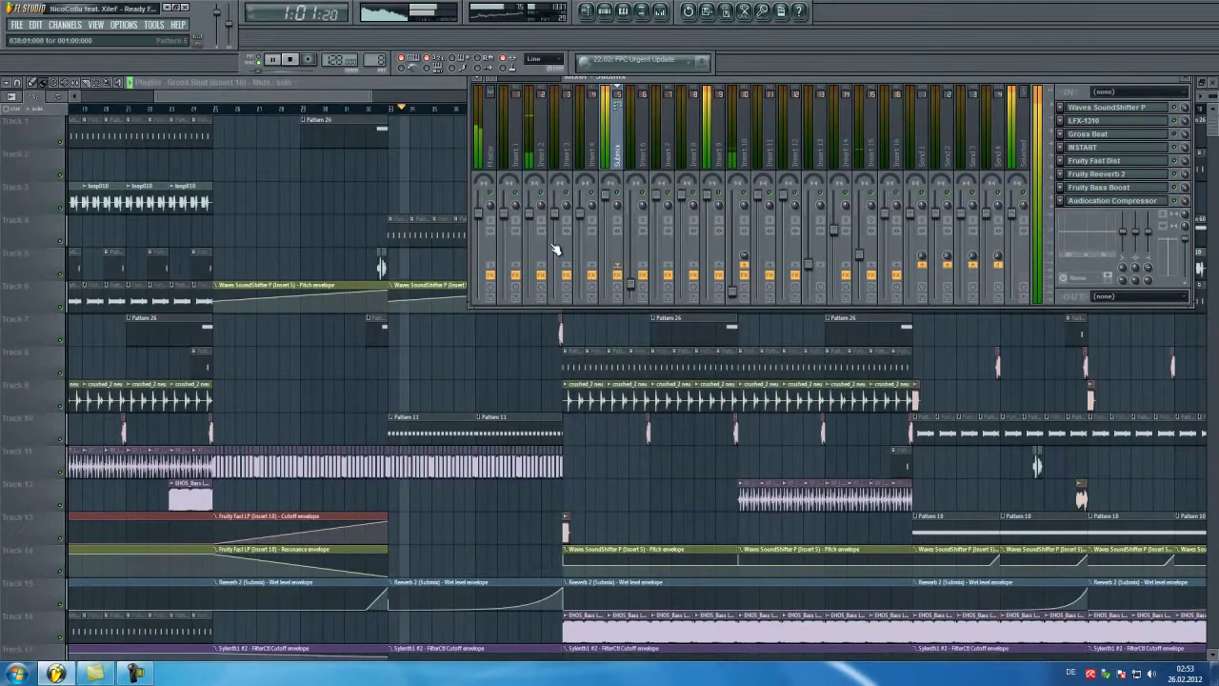
Inspect one of the Fruity Peak Controllers on Insert 2 in the mixer, and close the effect.
{"action": "left_click_drag", "start_coordinate": [787, 82], "coordinate": [550, 263]}
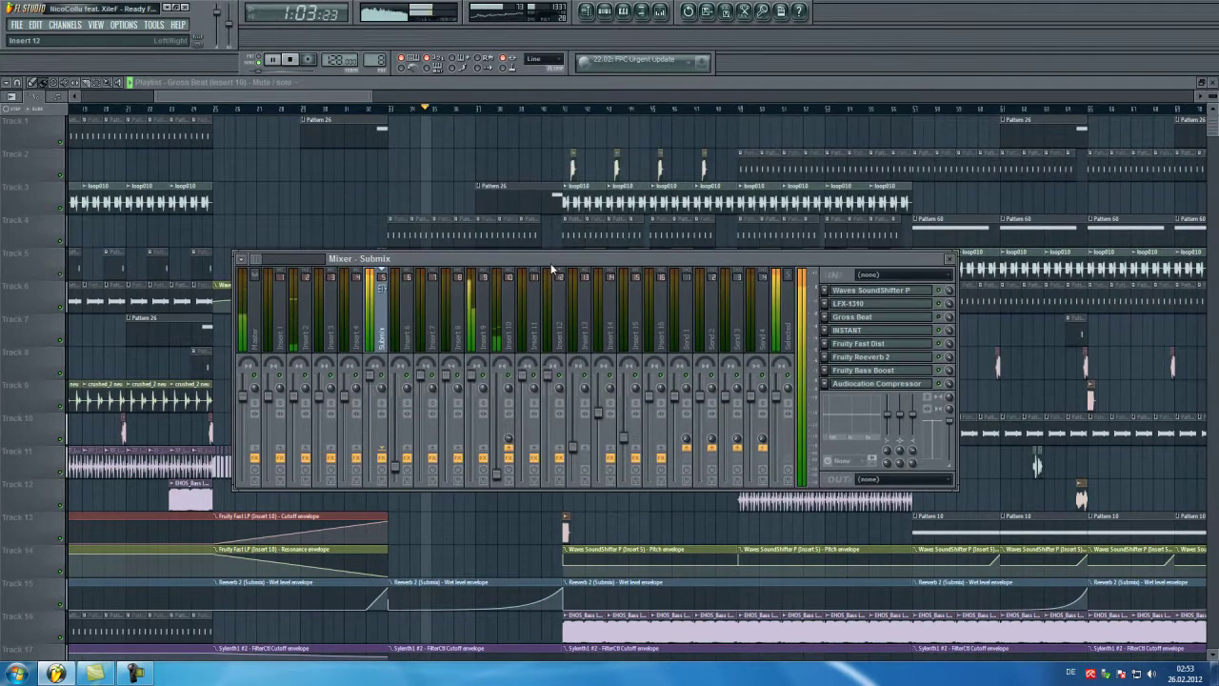
{"action": "left_click", "coordinate": [305, 340]}
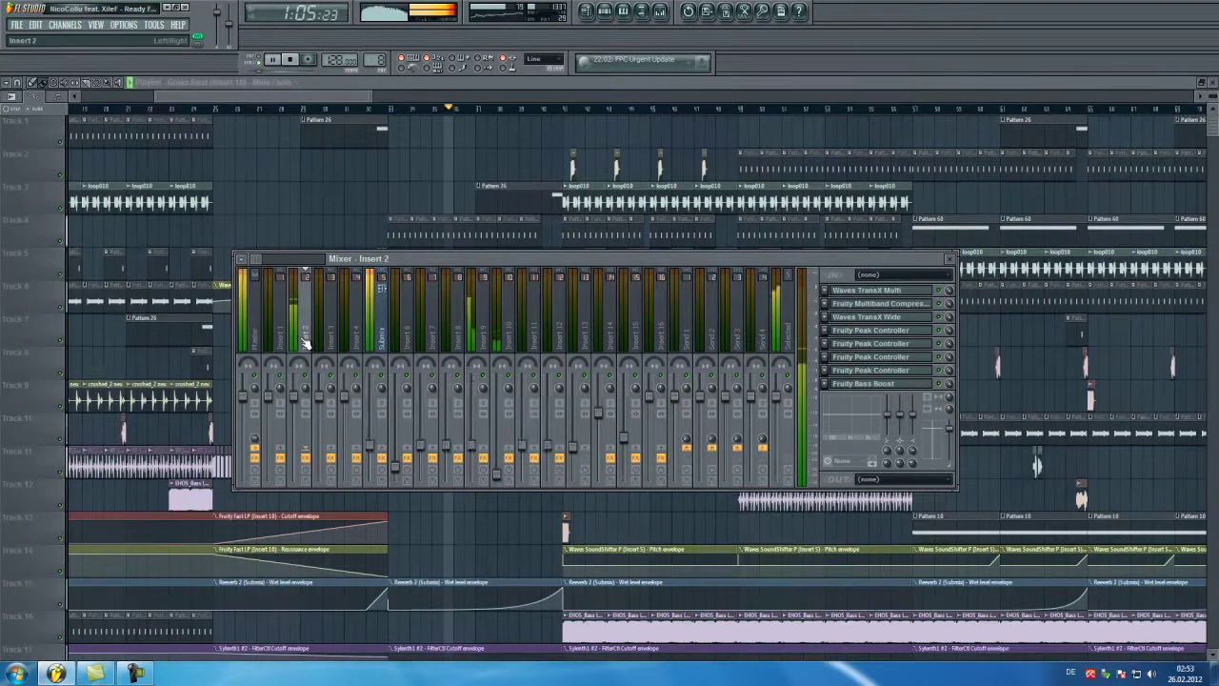
{"action": "left_click", "coordinate": [851, 356]}
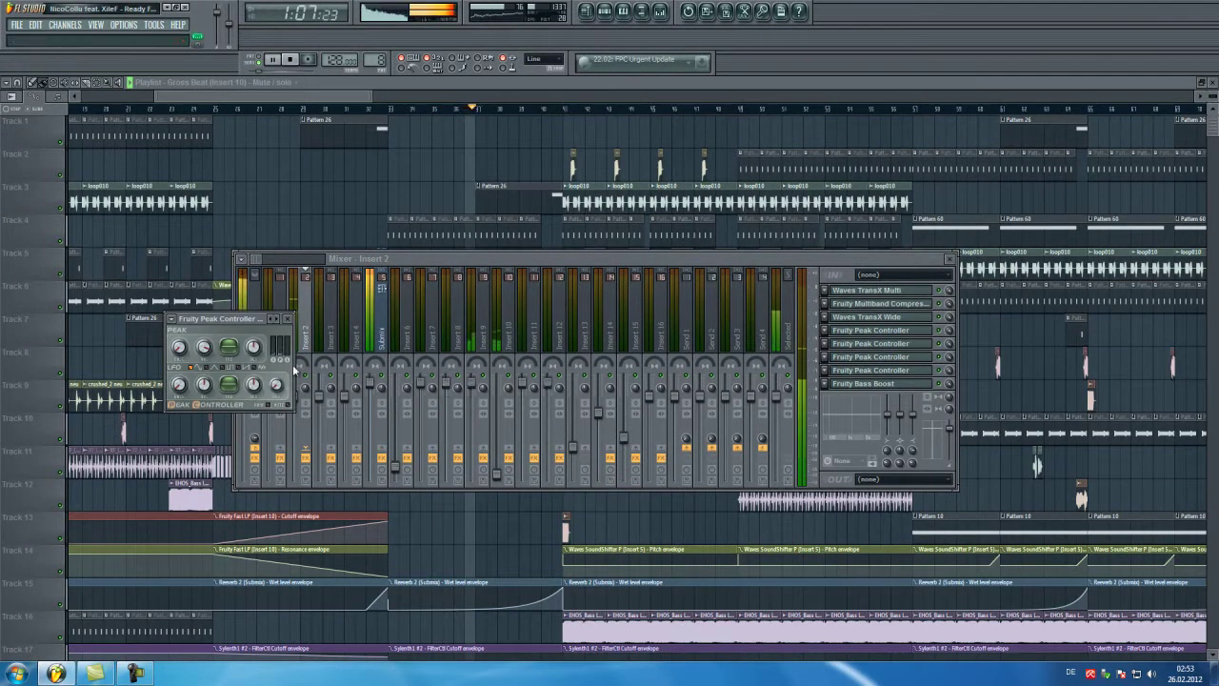
{"action": "left_click", "coordinate": [287, 320]}
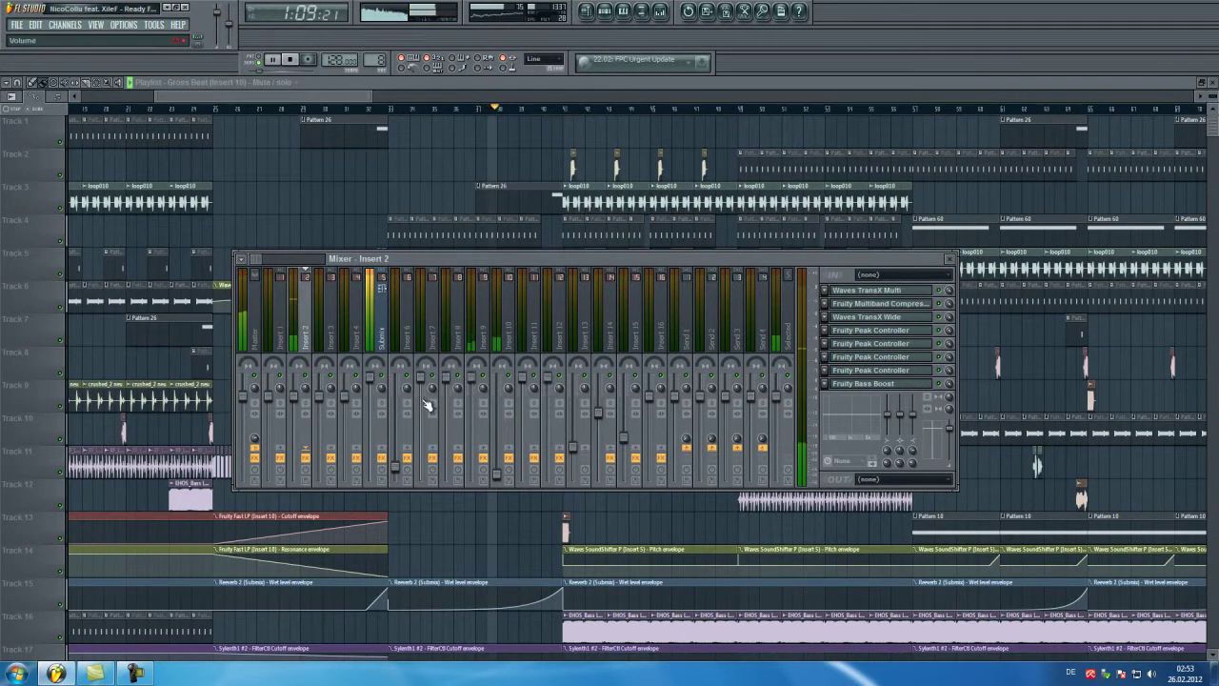
Check the remote control settings and available internal controllers for Insert 7's volume, and close the settings and mixer.
{"action": "right_click", "coordinate": [425, 404]}
{"action": "left_click", "coordinate": [461, 491]}
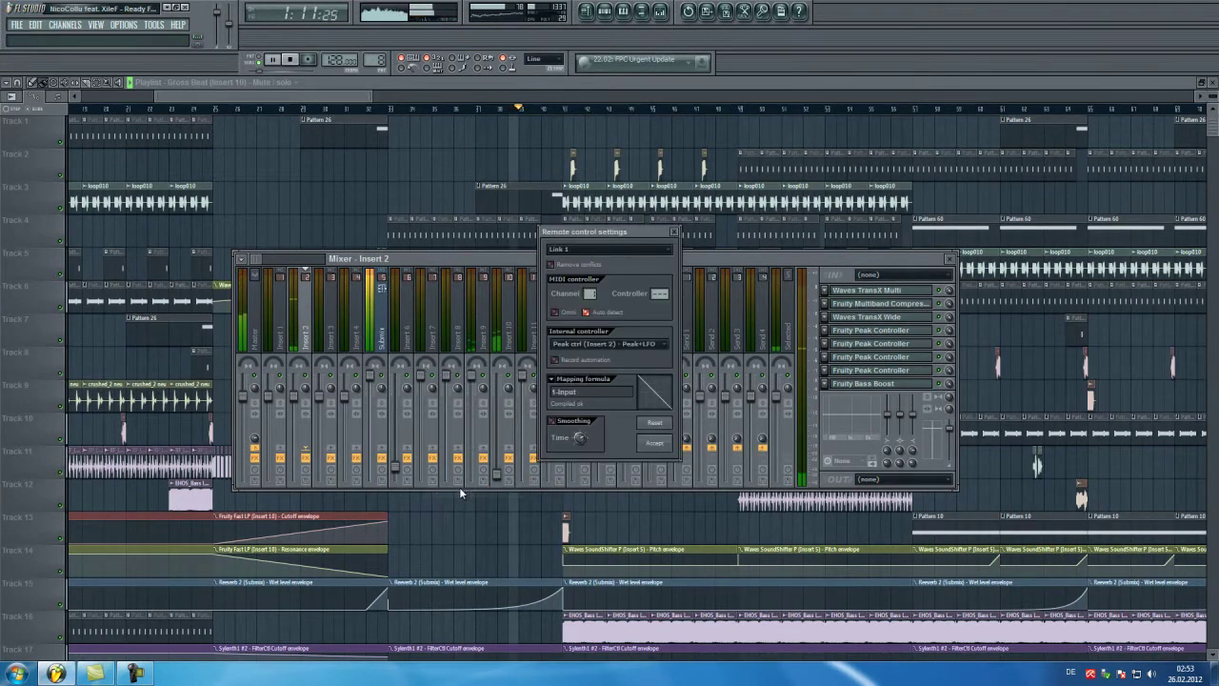
{"action": "left_click", "coordinate": [653, 342]}
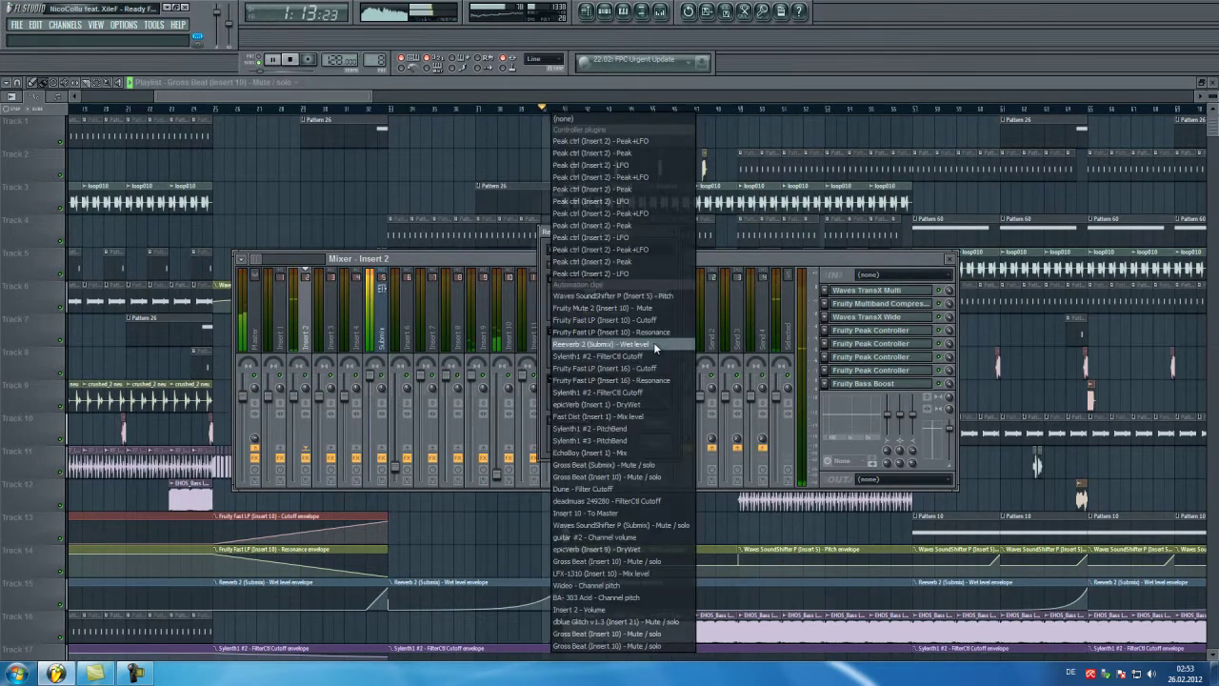
{"action": "left_click", "coordinate": [770, 258]}
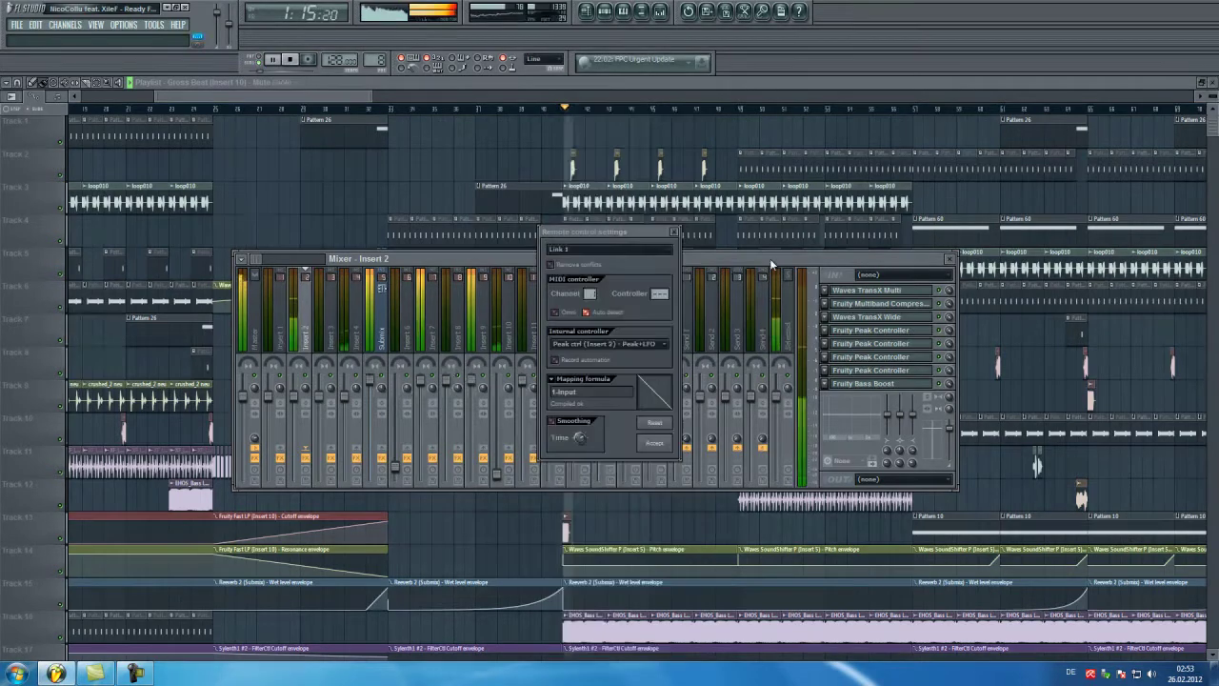
{"action": "left_click", "coordinate": [673, 231]}
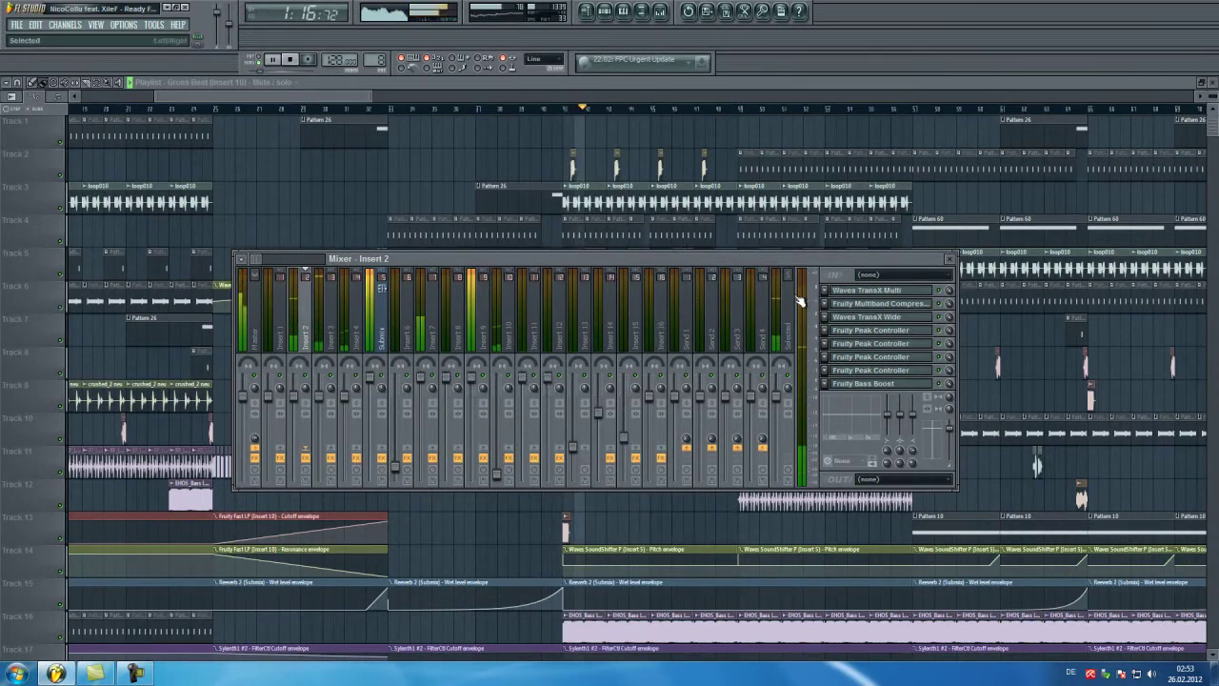
{"action": "left_click", "coordinate": [952, 258]}
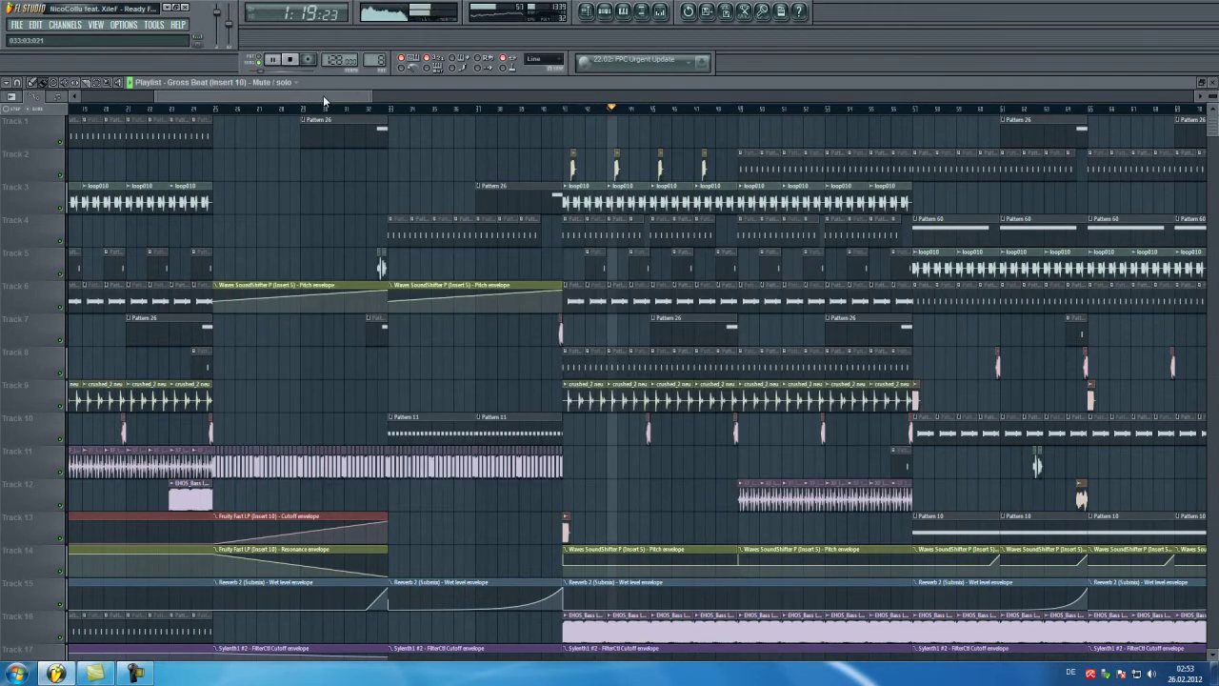
Examine the audio clips and automation envelopes on tracks 12 to 46 around bars 53 to 89.
{"action": "left_click_drag", "start_coordinate": [323, 95], "coordinate": [417, 96]}
{"action": "scroll", "coordinate": [454, 260], "scroll_direction": "down", "scroll_amount": 8}
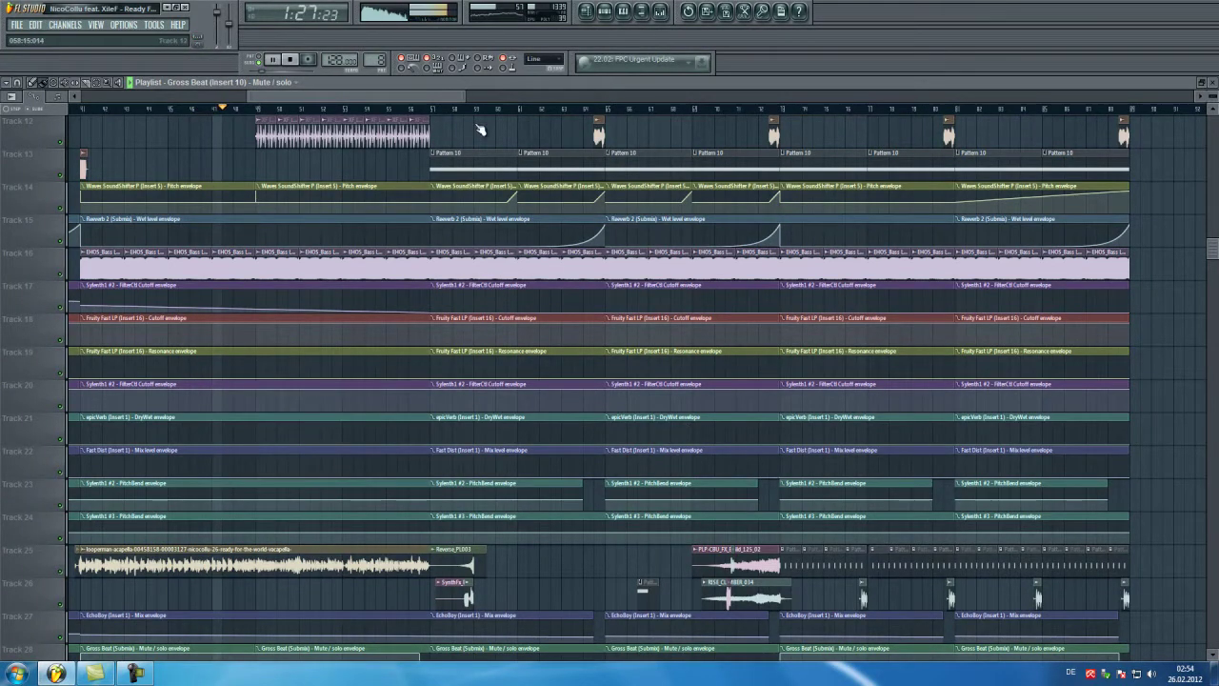
{"action": "left_click_drag", "start_coordinate": [435, 99], "coordinate": [477, 99]}
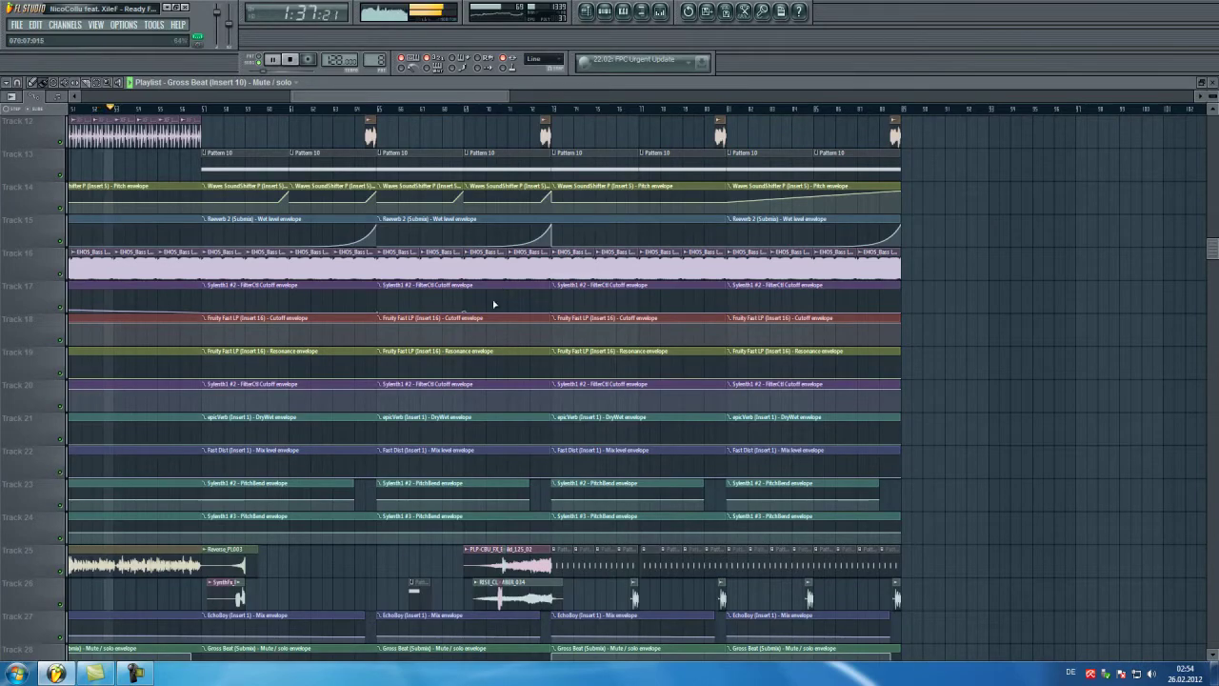
{"action": "scroll", "coordinate": [482, 271], "scroll_direction": "down", "scroll_amount": 9}
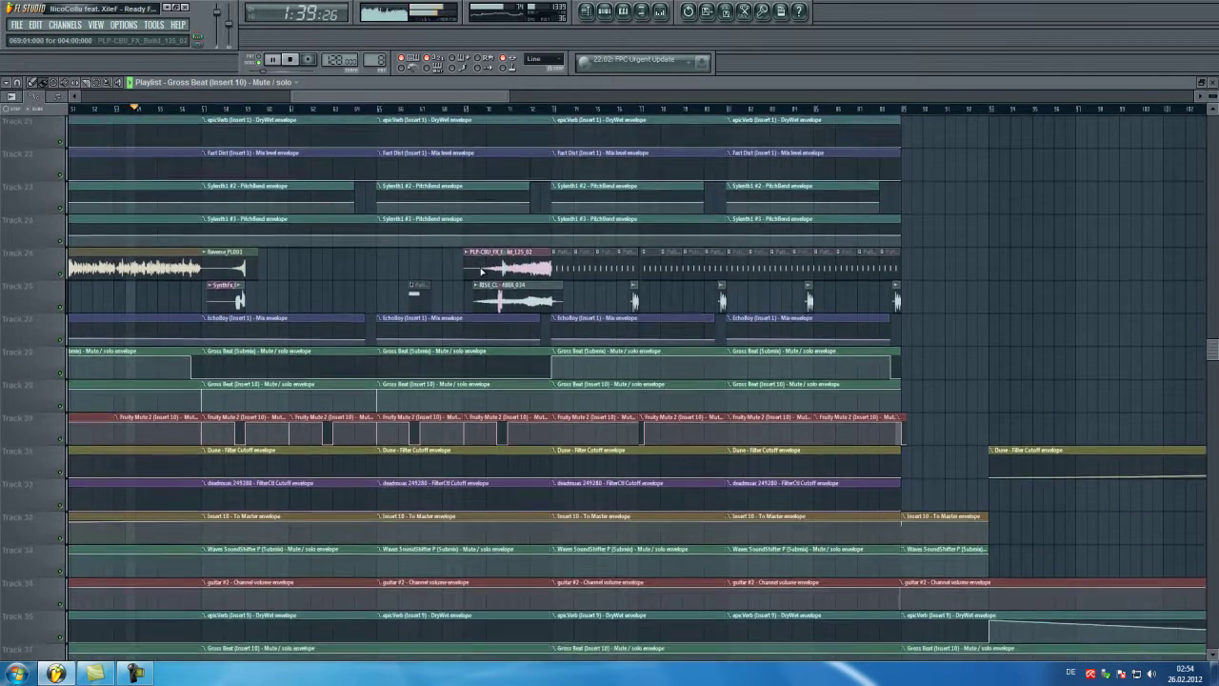
{"action": "scroll", "coordinate": [482, 271], "scroll_direction": "down", "scroll_amount": 16}
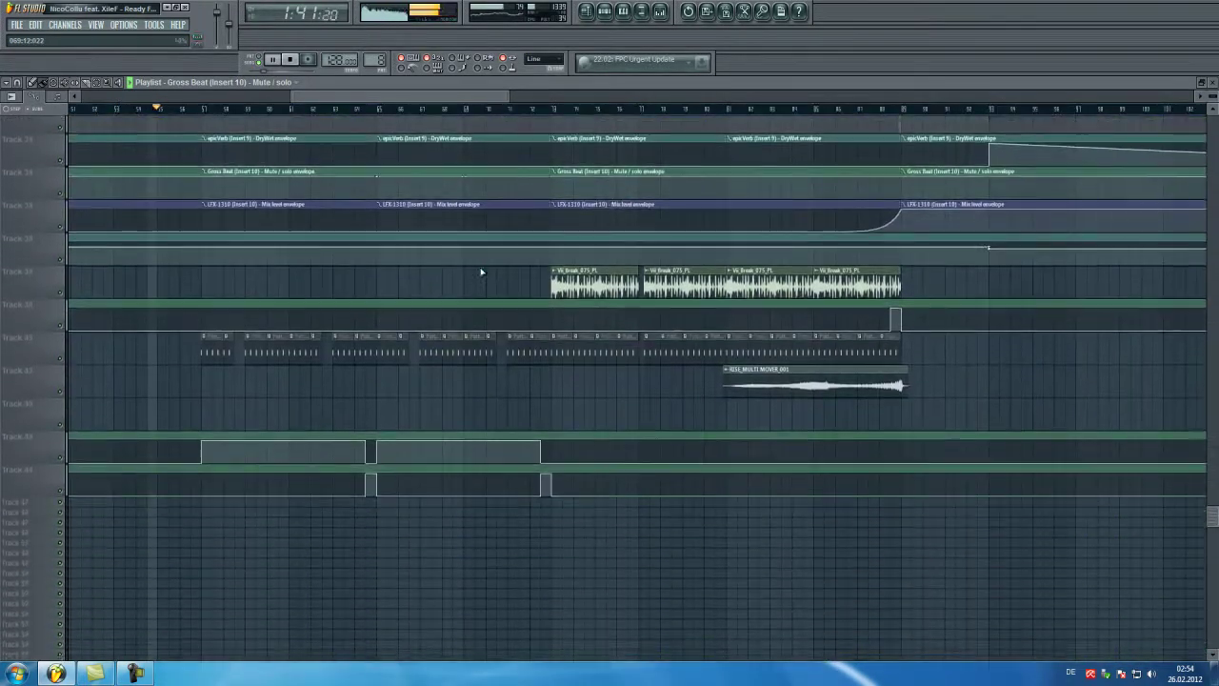
{"action": "scroll", "coordinate": [482, 272], "scroll_direction": "up", "scroll_amount": 7}
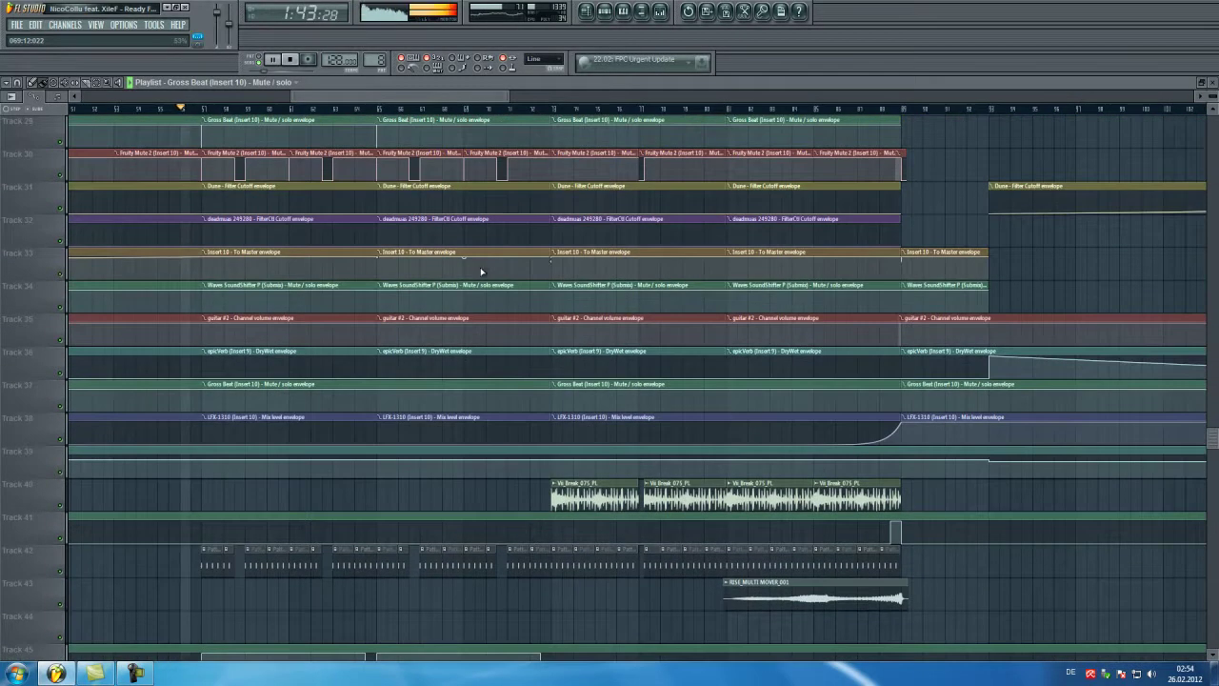
{"action": "scroll", "coordinate": [481, 271], "scroll_direction": "up", "scroll_amount": 15}
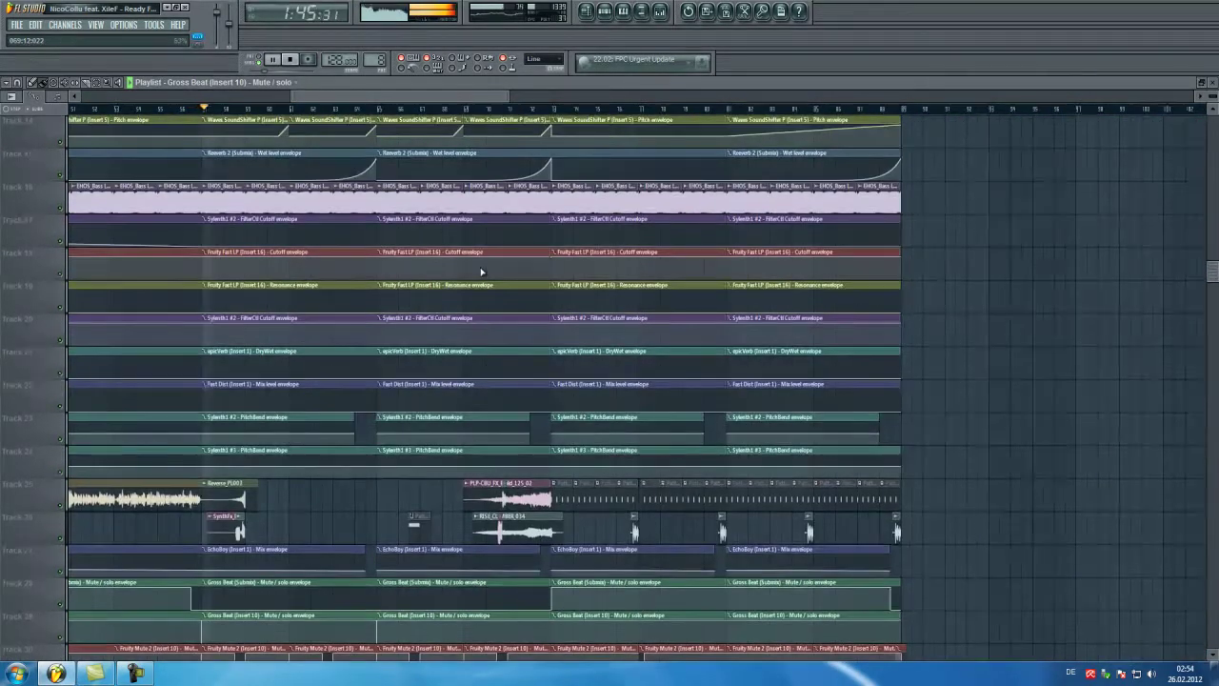
Open the short pattern clip on track 26 around bar 67 in the piano roll.
{"action": "left_click_drag", "start_coordinate": [459, 97], "coordinate": [445, 98]}
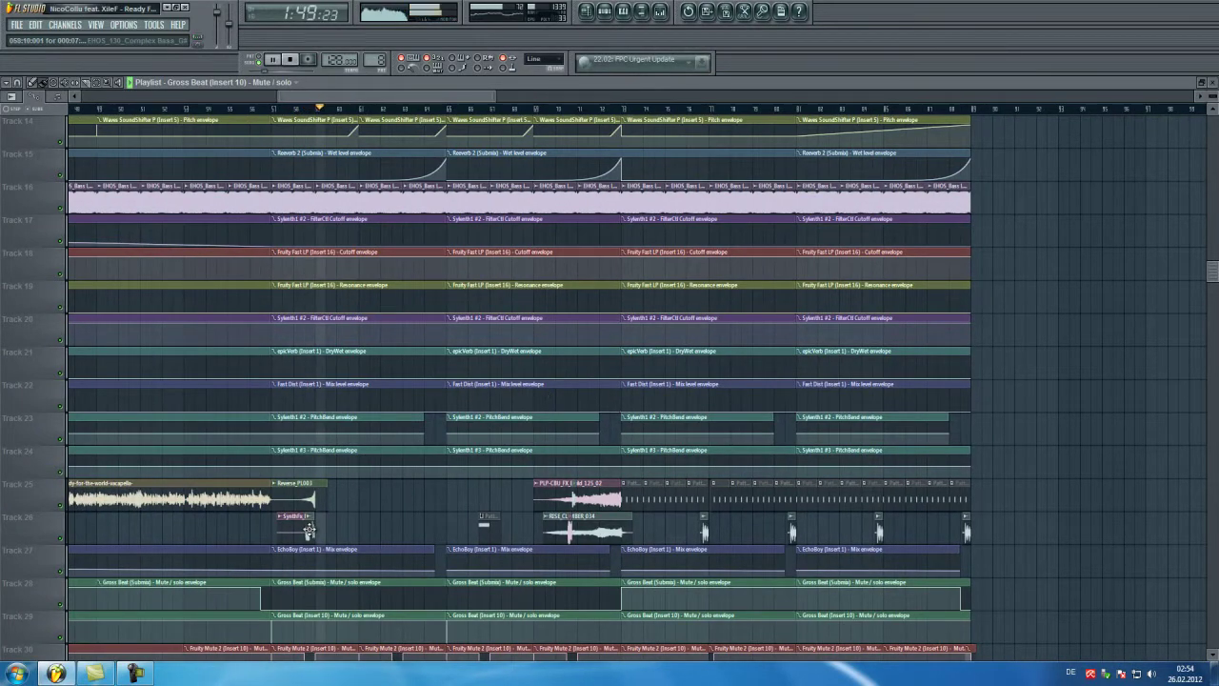
{"action": "left_click_drag", "start_coordinate": [457, 97], "coordinate": [481, 97]}
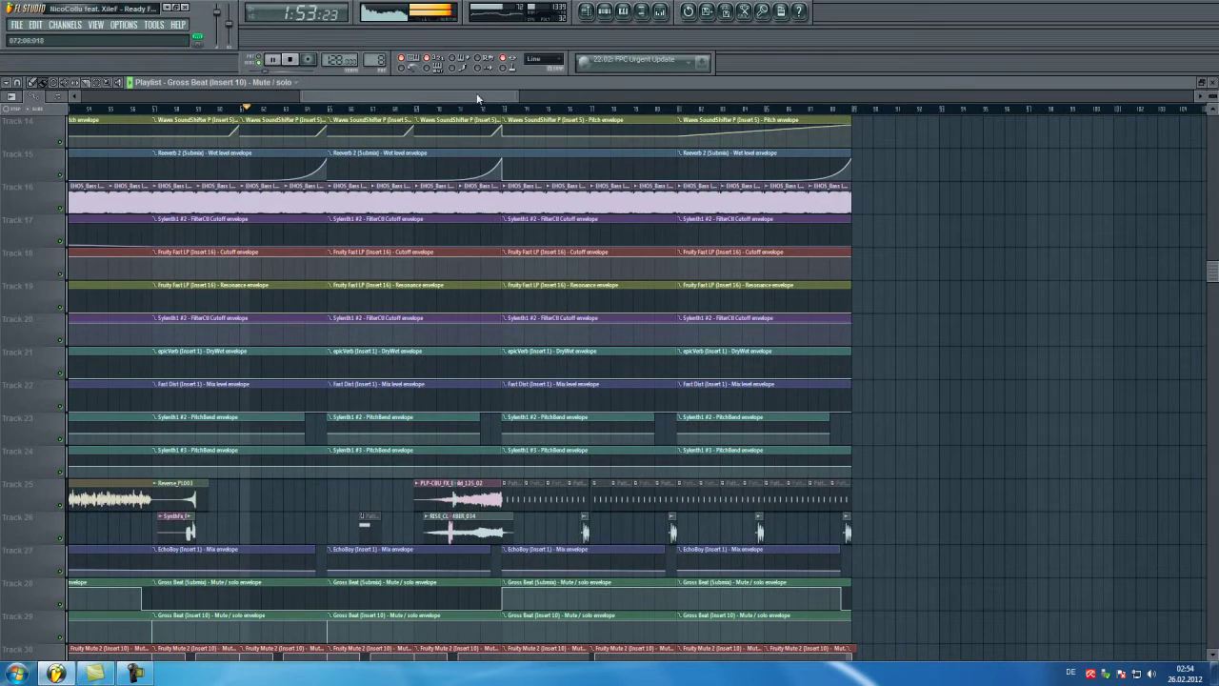
{"action": "left_click_drag", "start_coordinate": [454, 96], "coordinate": [455, 94]}
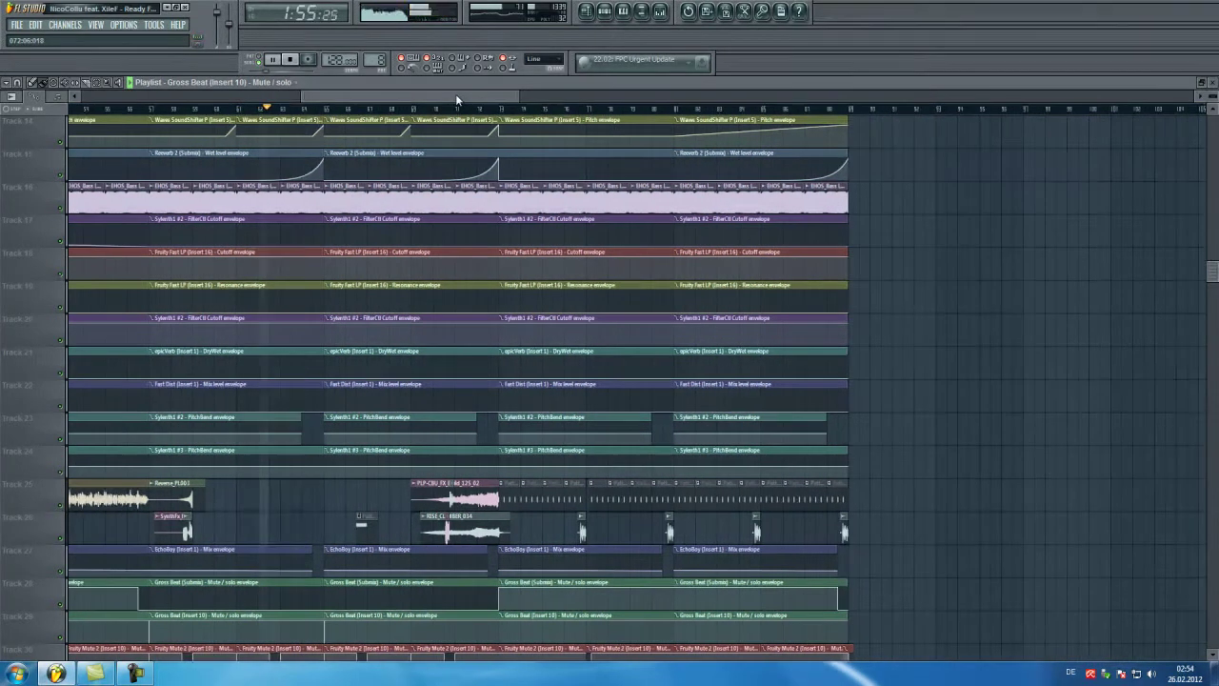
{"action": "scroll", "coordinate": [479, 195], "scroll_direction": "up", "scroll_amount": 3}
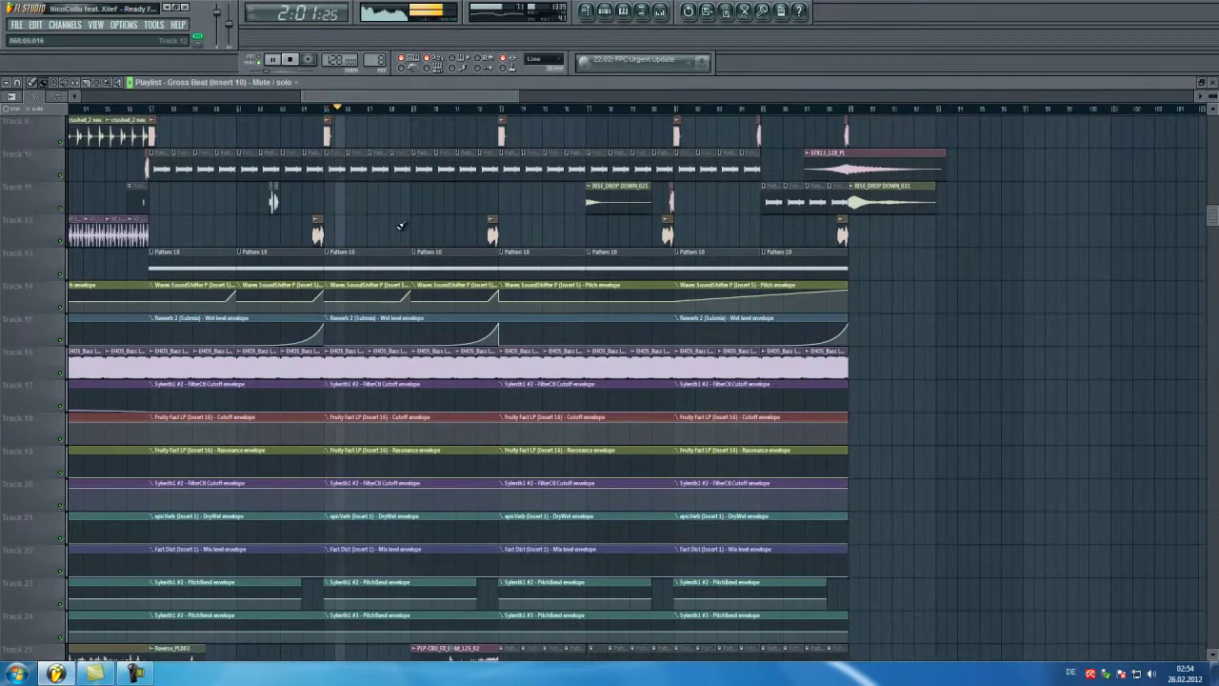
{"action": "scroll", "coordinate": [462, 253], "scroll_direction": "down", "scroll_amount": 4}
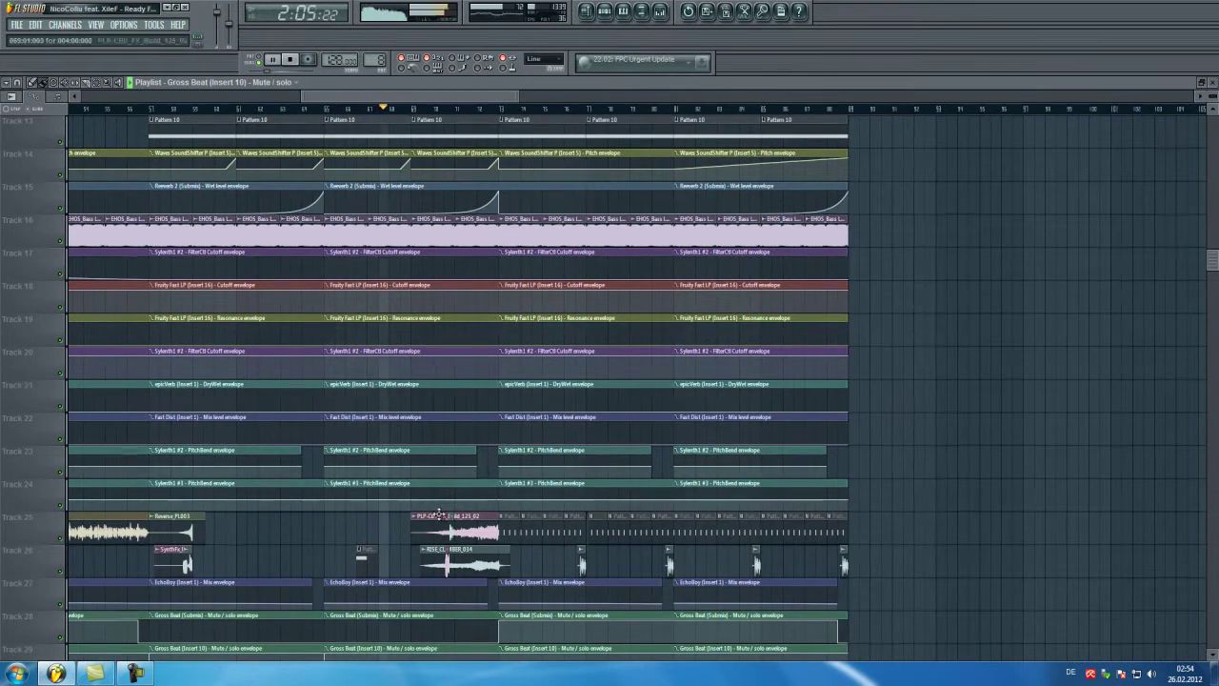
{"action": "double_click", "coordinate": [364, 559]}
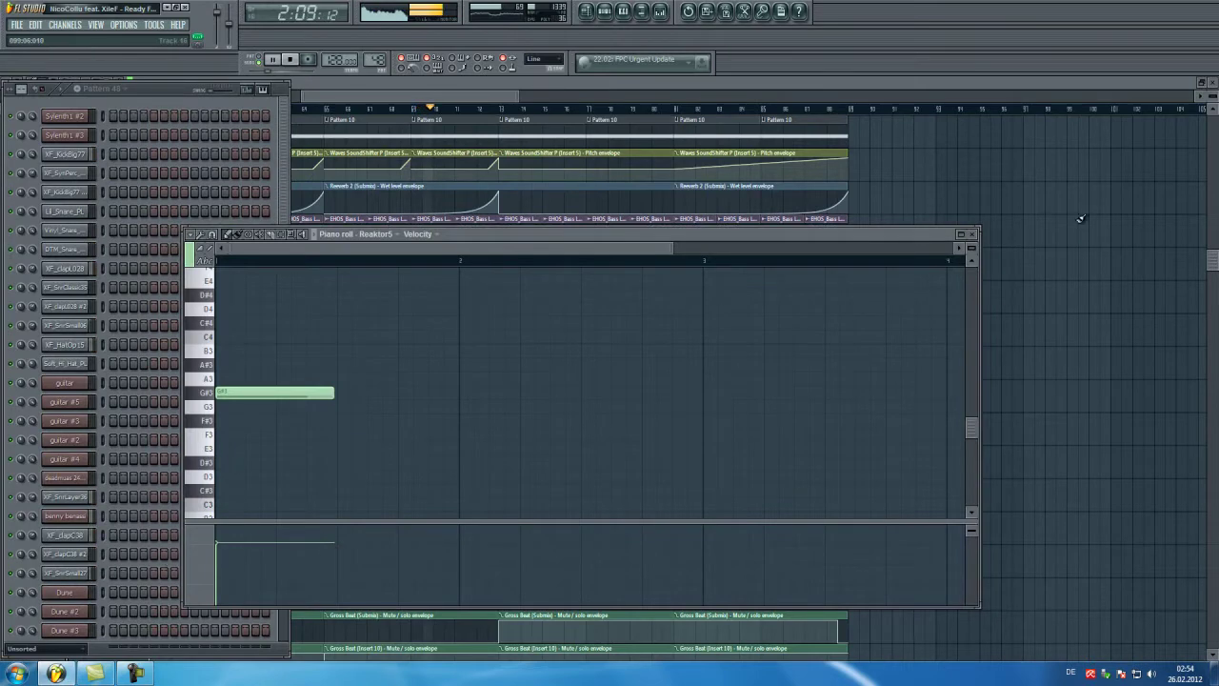
Close the piano roll, inspect the Razor synth loaded in the Reaktor5 channel, and close the plugin.
{"action": "left_click", "coordinate": [973, 235]}
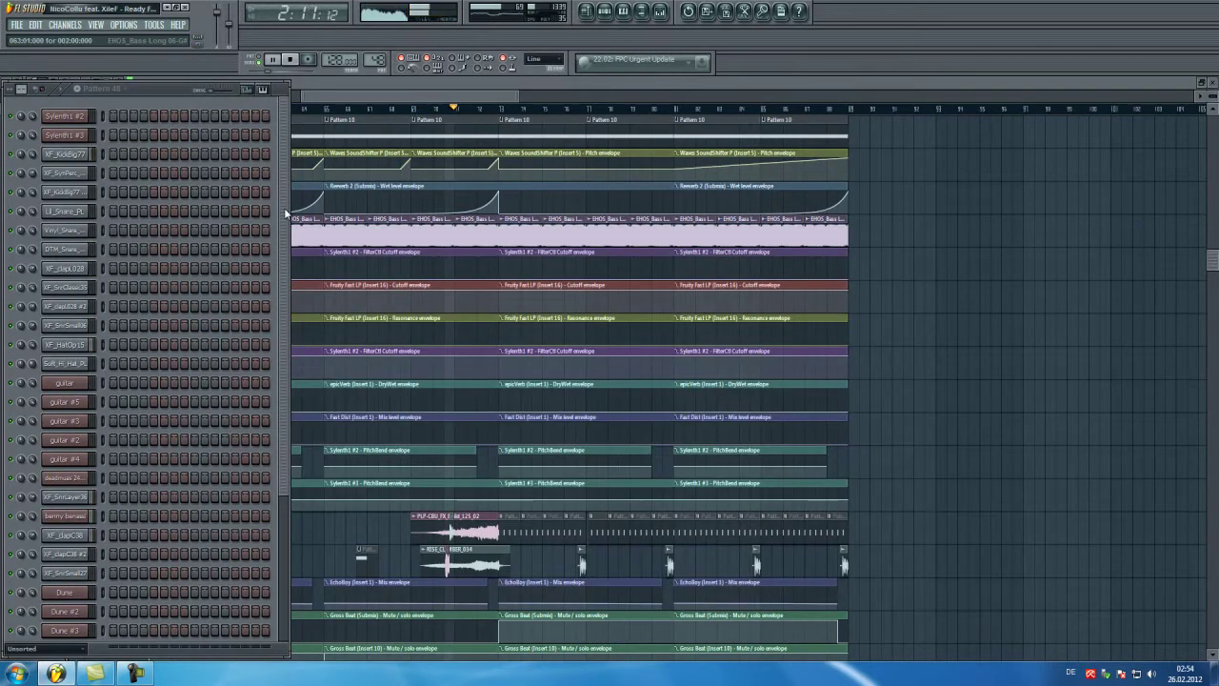
{"action": "scroll", "coordinate": [190, 381], "scroll_direction": "down", "scroll_amount": 5}
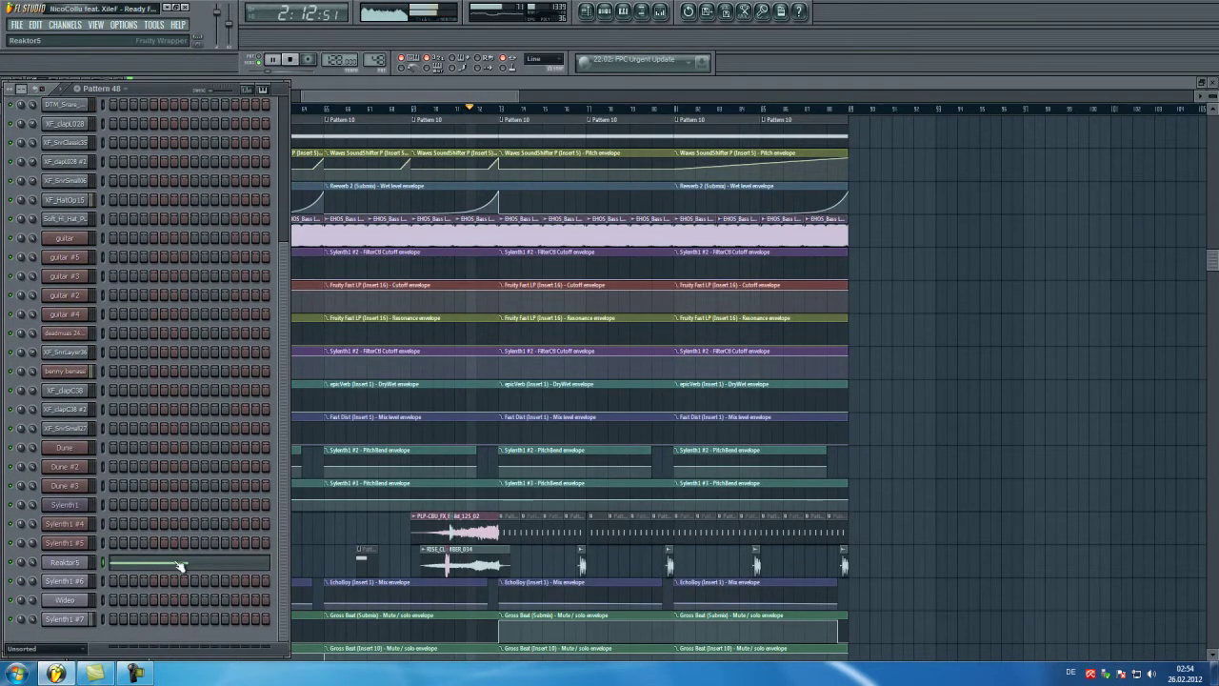
{"action": "left_click", "coordinate": [181, 566]}
{"action": "left_click", "coordinate": [244, 255]}
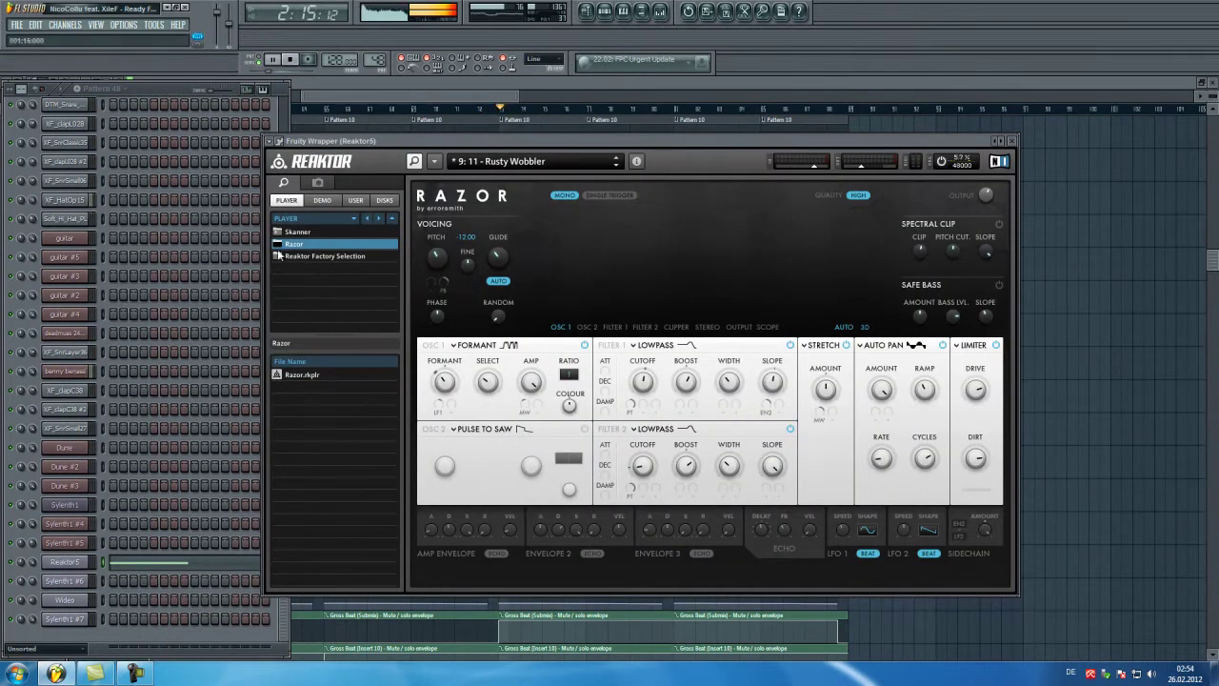
{"action": "left_click_drag", "start_coordinate": [644, 142], "coordinate": [454, 195]}
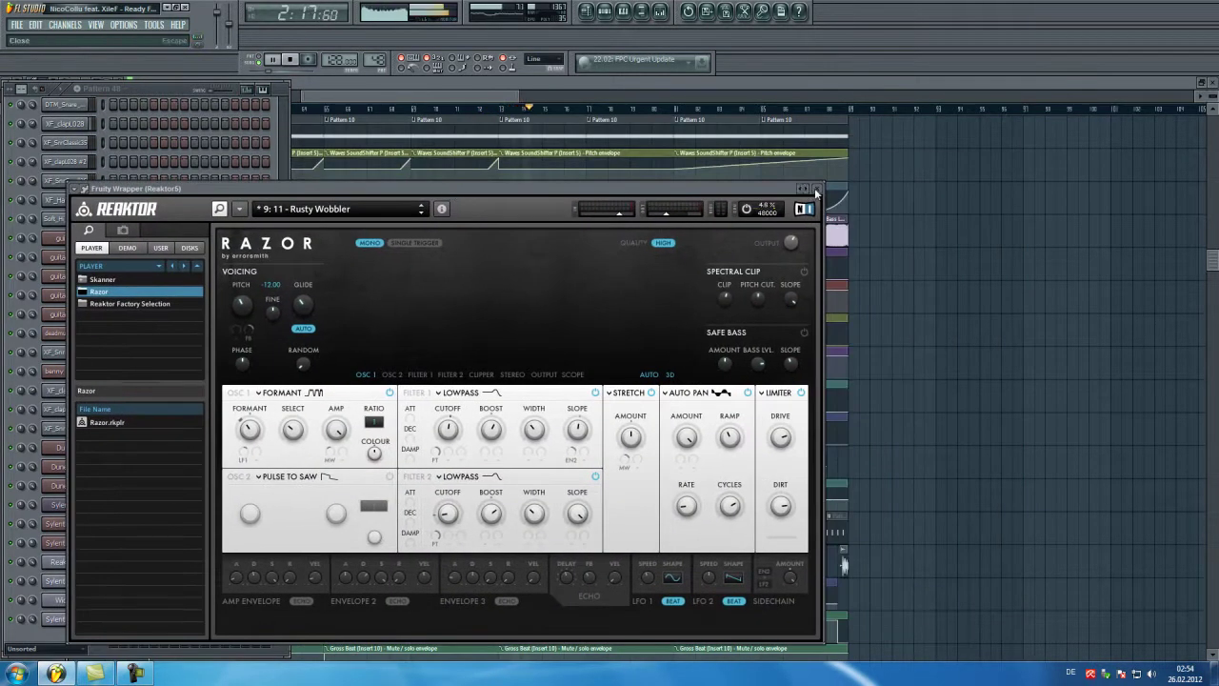
{"action": "left_click", "coordinate": [816, 190]}
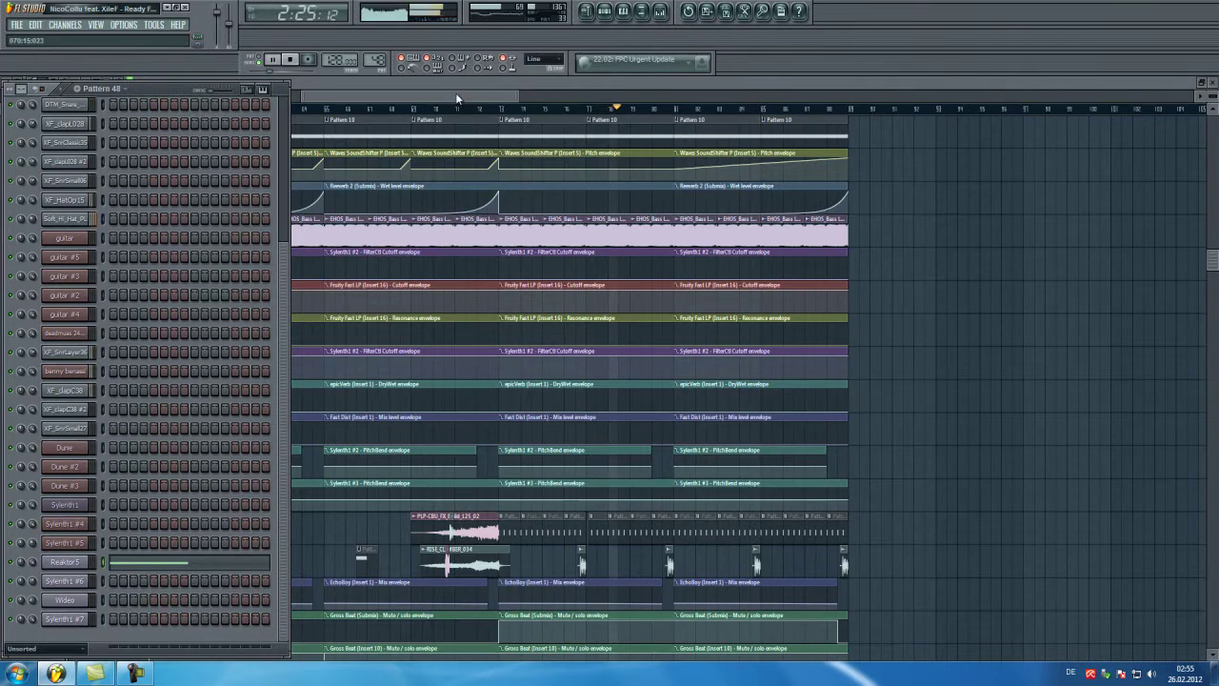
Hide the step sequencer and examine the playlist clips on the upper tracks from about bar 69 to 128.
{"action": "key", "text": "F6"}
{"action": "left_click_drag", "start_coordinate": [456, 92], "coordinate": [515, 93]}
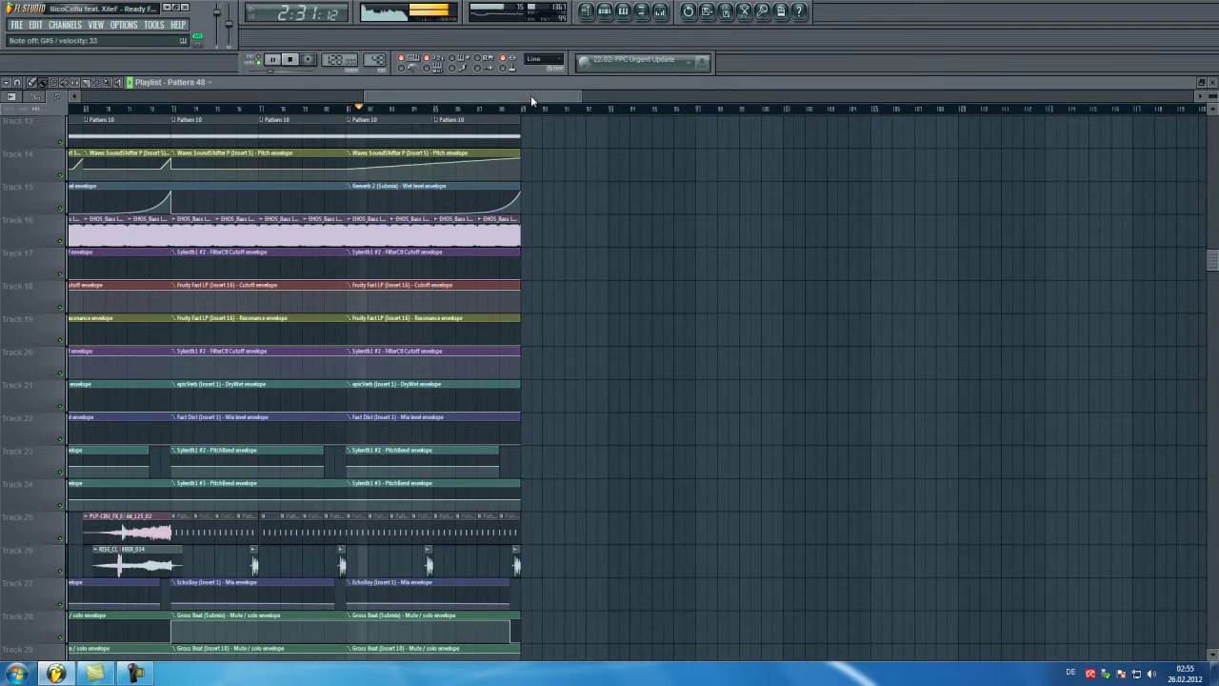
{"action": "scroll", "coordinate": [513, 277], "scroll_direction": "down", "scroll_amount": 3}
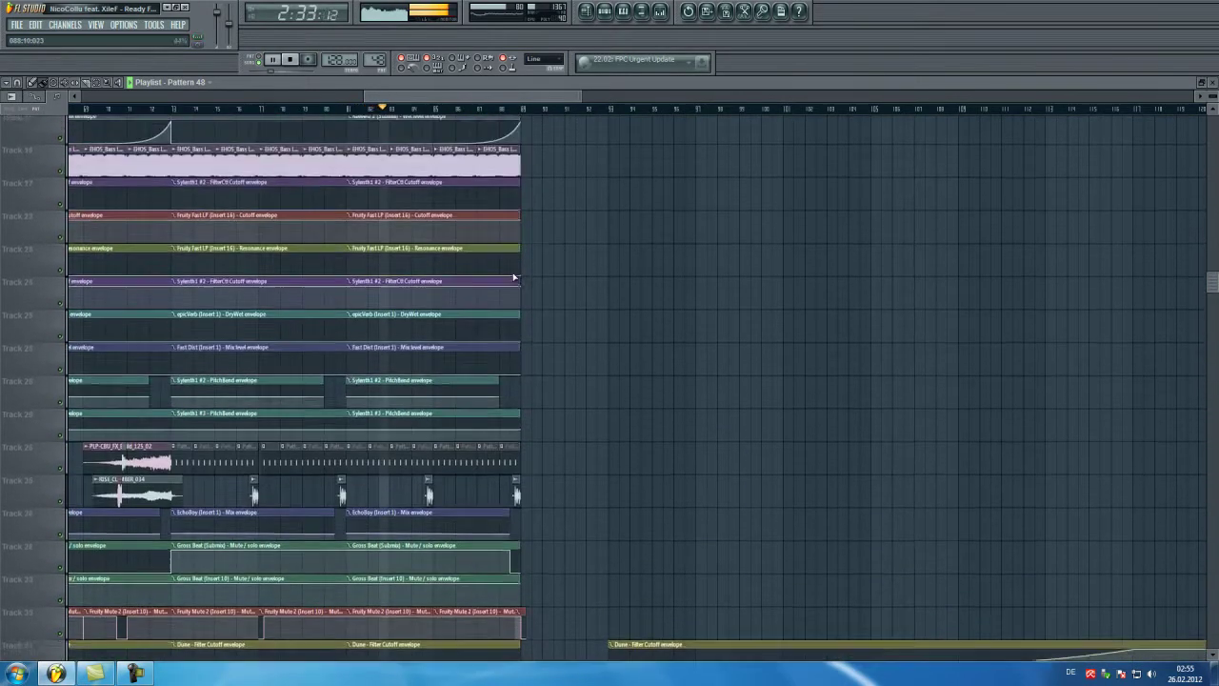
{"action": "scroll", "coordinate": [514, 277], "scroll_direction": "up", "scroll_amount": 15}
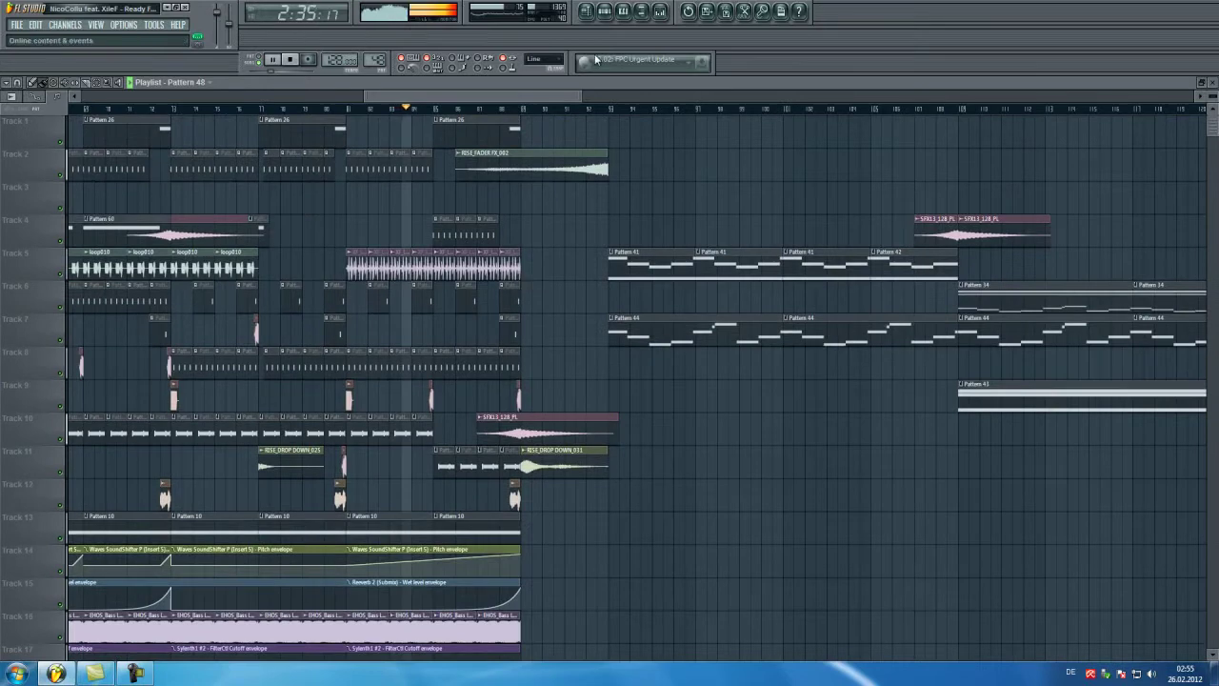
{"action": "left_click_drag", "start_coordinate": [542, 95], "coordinate": [577, 101]}
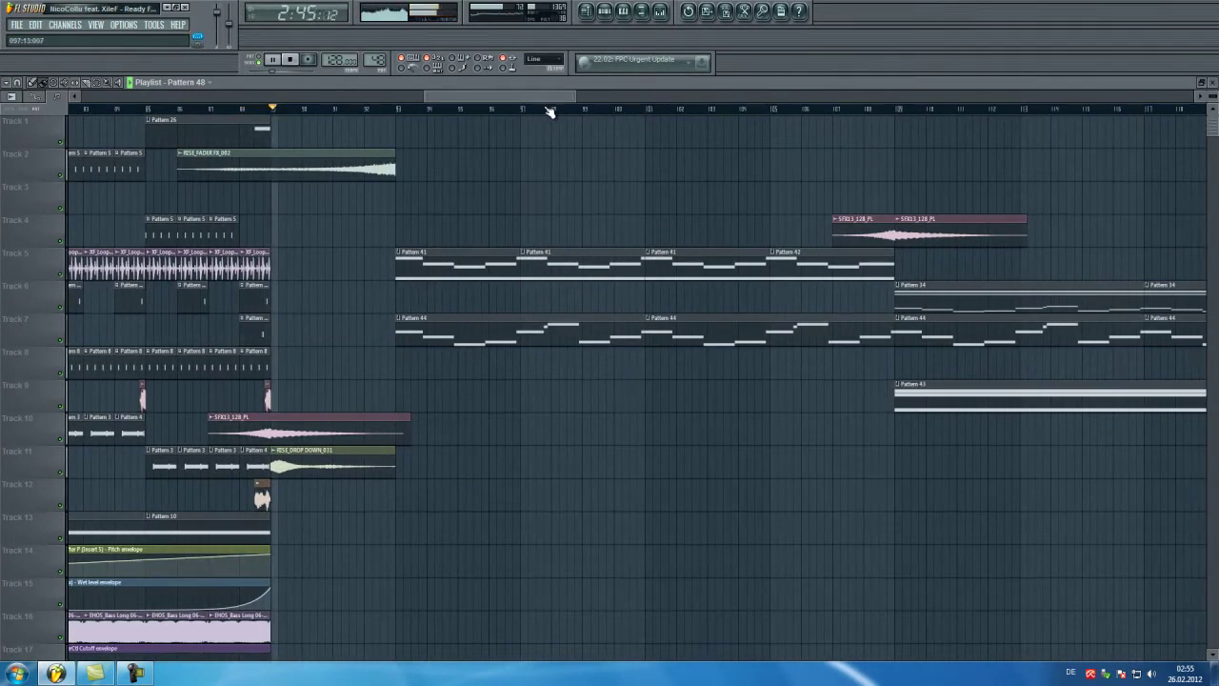
{"action": "left_click_drag", "start_coordinate": [462, 93], "coordinate": [501, 95]}
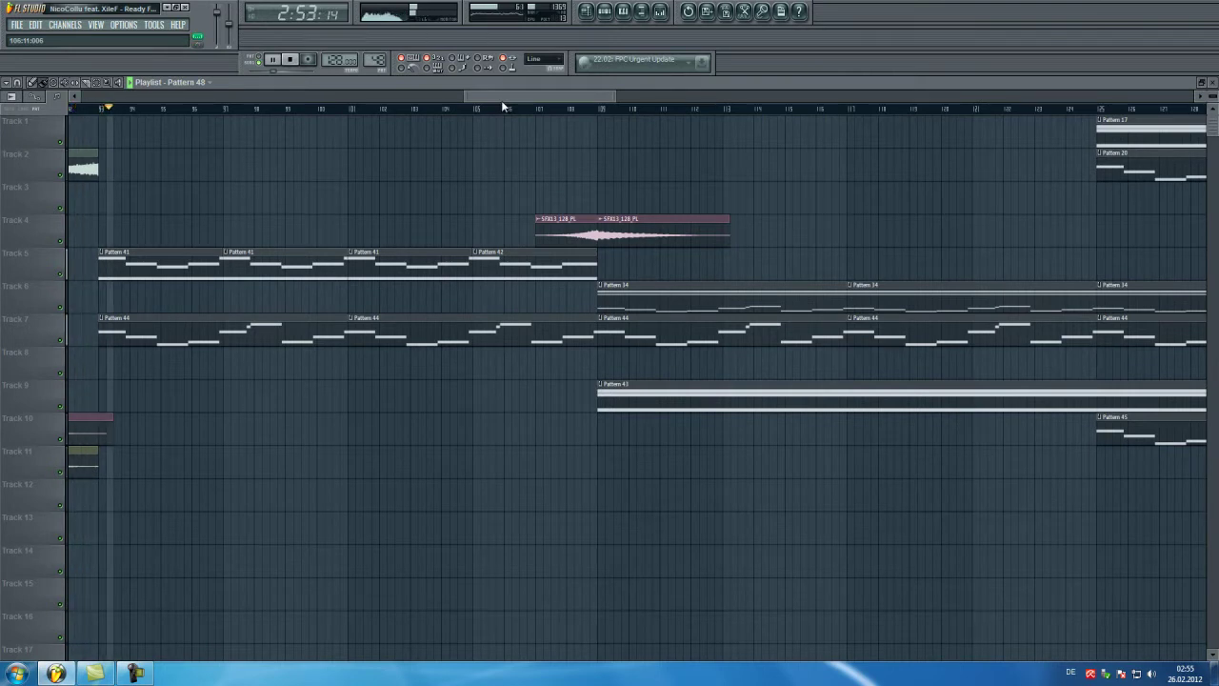
Examine the automation envelopes on tracks 26 to 42 after bar 93, and widen the playlist view on the upper tracks.
{"action": "scroll", "coordinate": [496, 162], "scroll_direction": "down", "scroll_amount": 10}
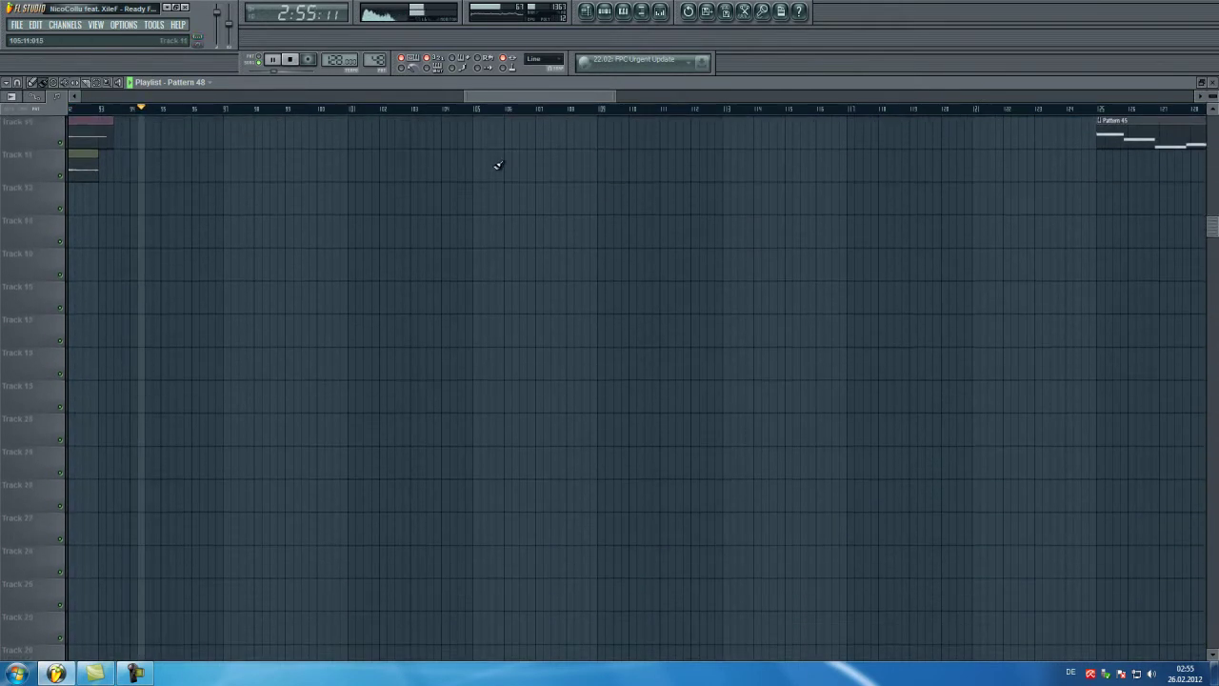
{"action": "scroll", "coordinate": [496, 167], "scroll_direction": "down", "scroll_amount": 3}
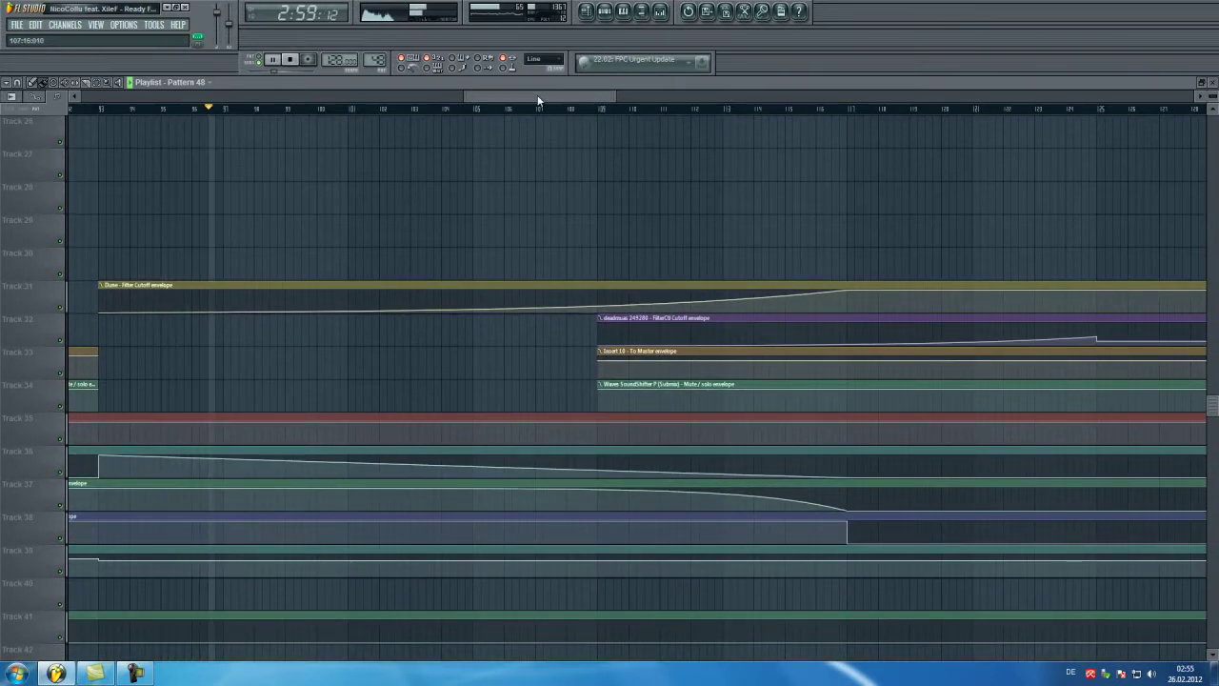
{"action": "left_click_drag", "start_coordinate": [539, 94], "coordinate": [588, 101]}
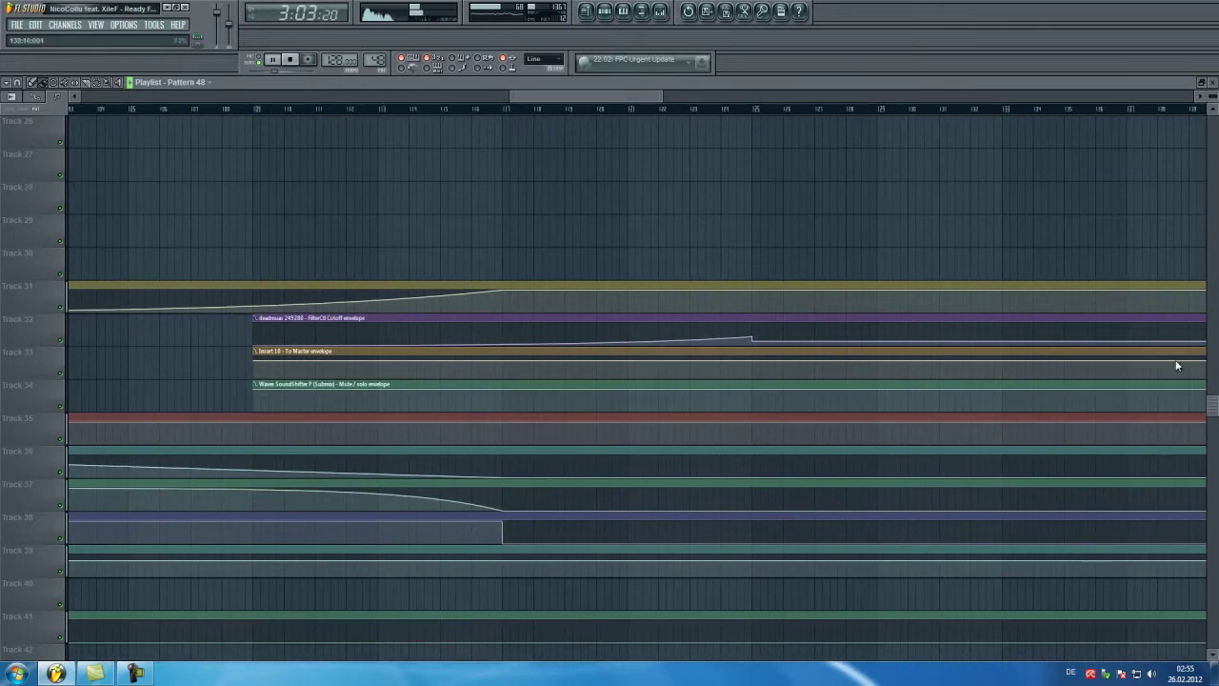
{"action": "left_click_drag", "start_coordinate": [1214, 406], "coordinate": [1214, 88]}
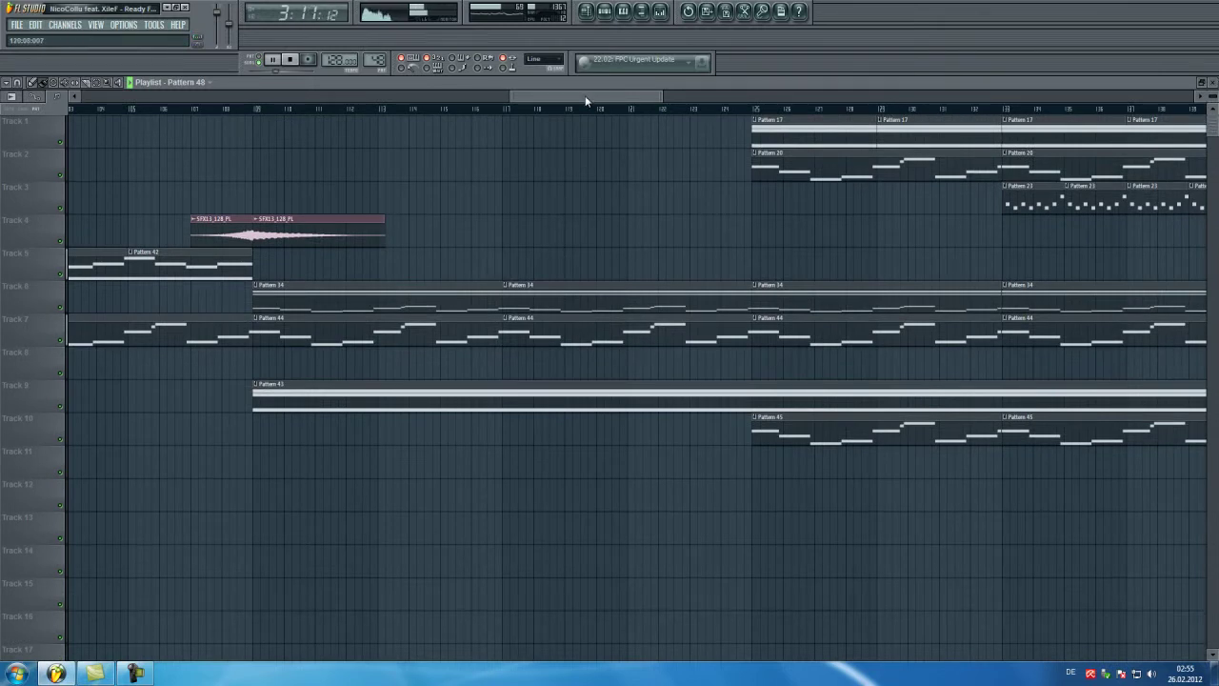
{"action": "left_click_drag", "start_coordinate": [585, 95], "coordinate": [622, 95]}
{"action": "left_click_drag", "start_coordinate": [697, 98], "coordinate": [872, 99]}
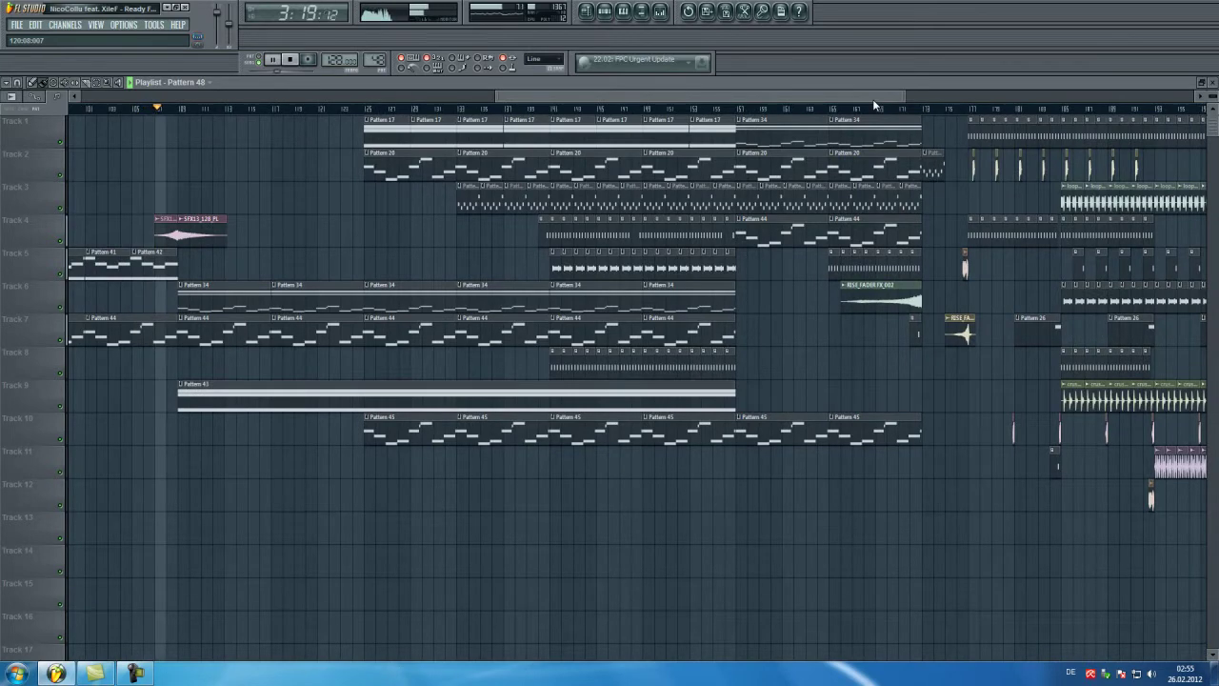
Restore the playlist to a smaller window, inspect the Dune #2 and Sylenth1 synths, and close both plugins.
{"action": "left_click", "coordinate": [1201, 83]}
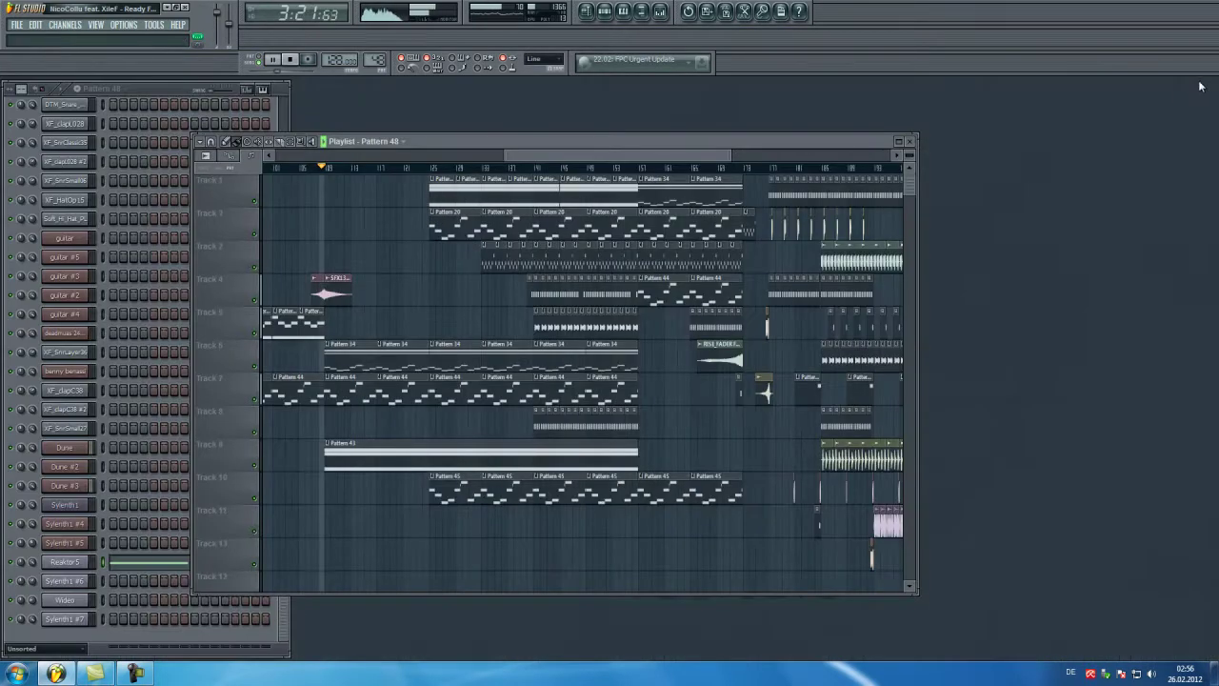
{"action": "left_click", "coordinate": [67, 467]}
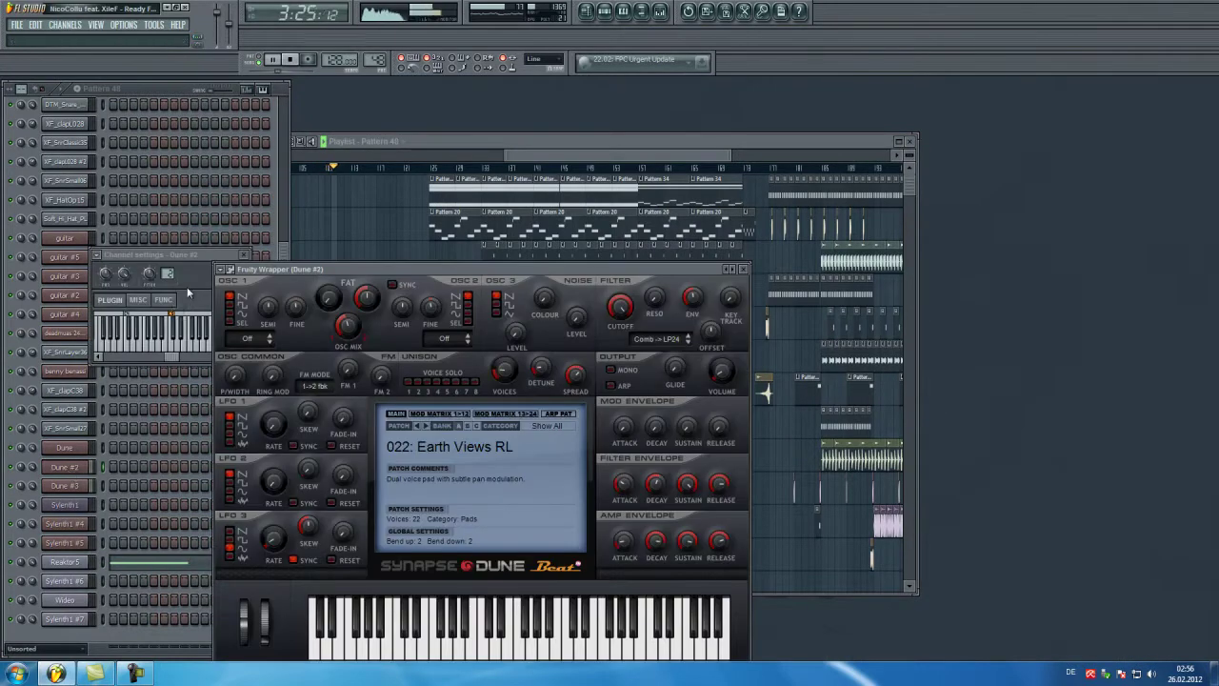
{"action": "left_click", "coordinate": [246, 258]}
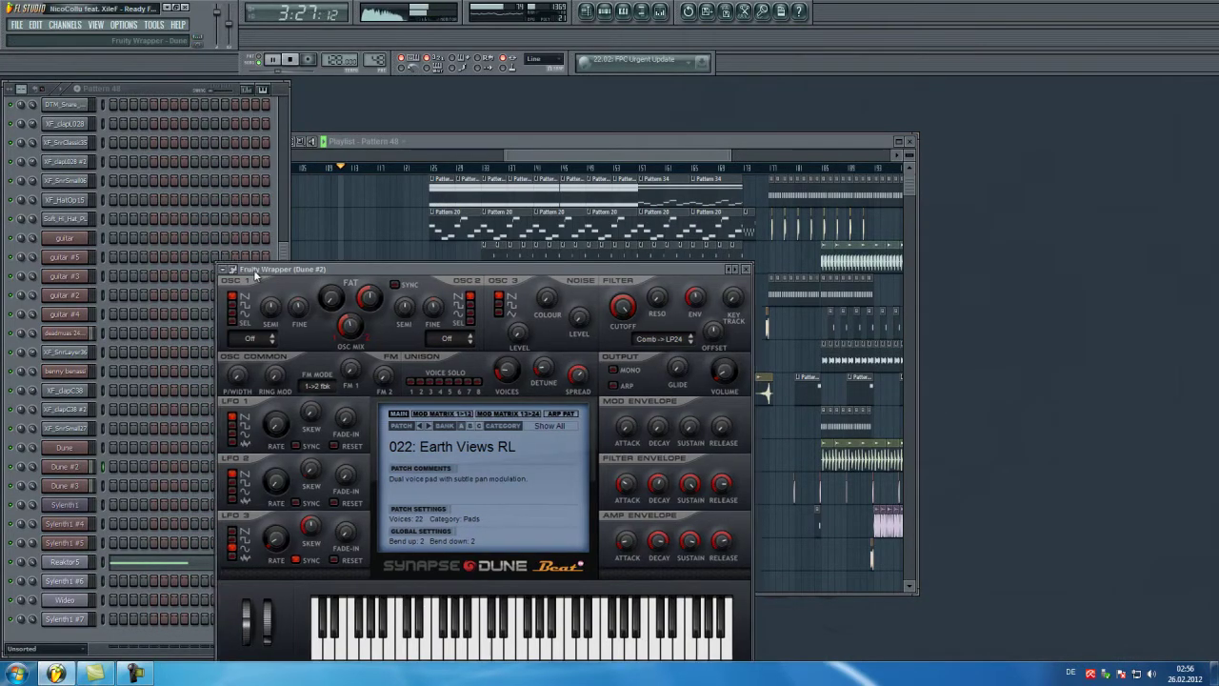
{"action": "left_click_drag", "start_coordinate": [253, 275], "coordinate": [707, 135]}
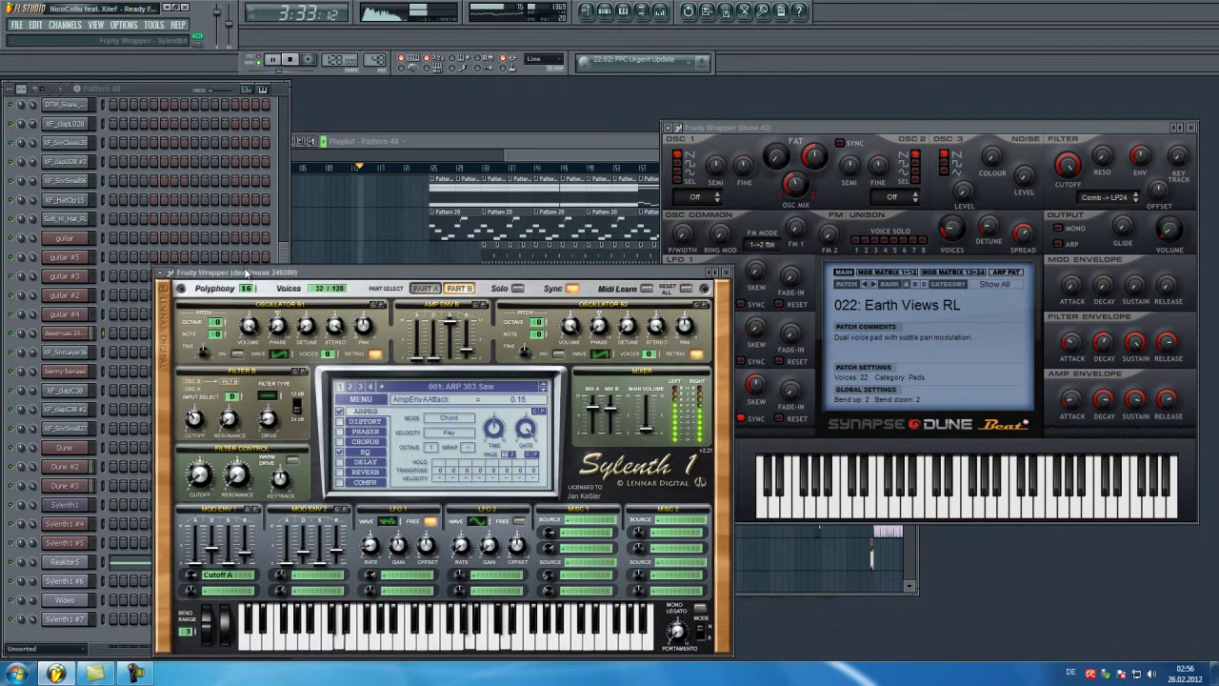
{"action": "left_click_drag", "start_coordinate": [245, 257], "coordinate": [192, 194]}
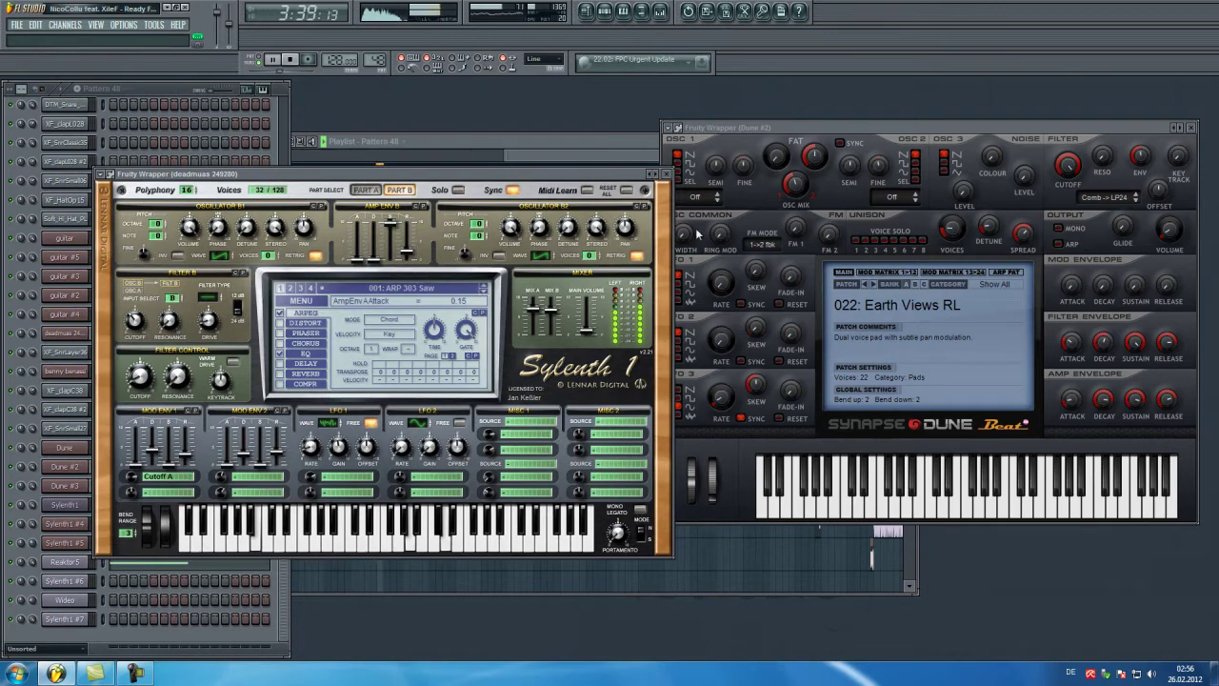
{"action": "left_click", "coordinate": [666, 175]}
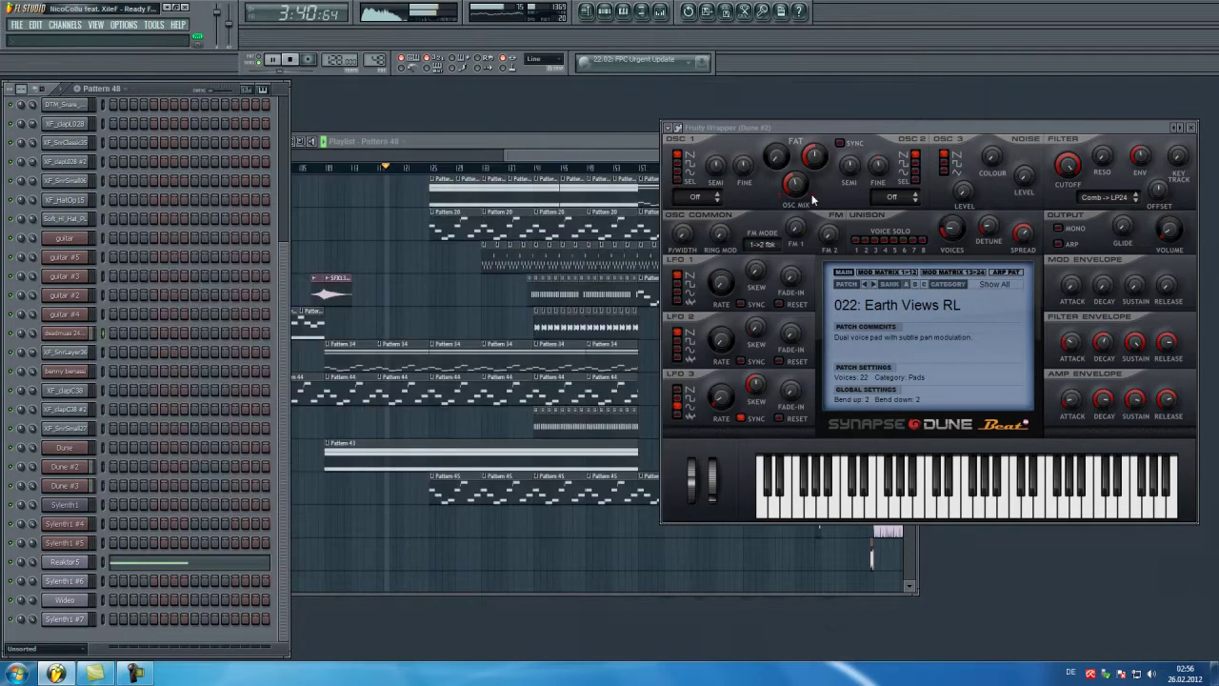
{"action": "left_click", "coordinate": [1194, 128]}
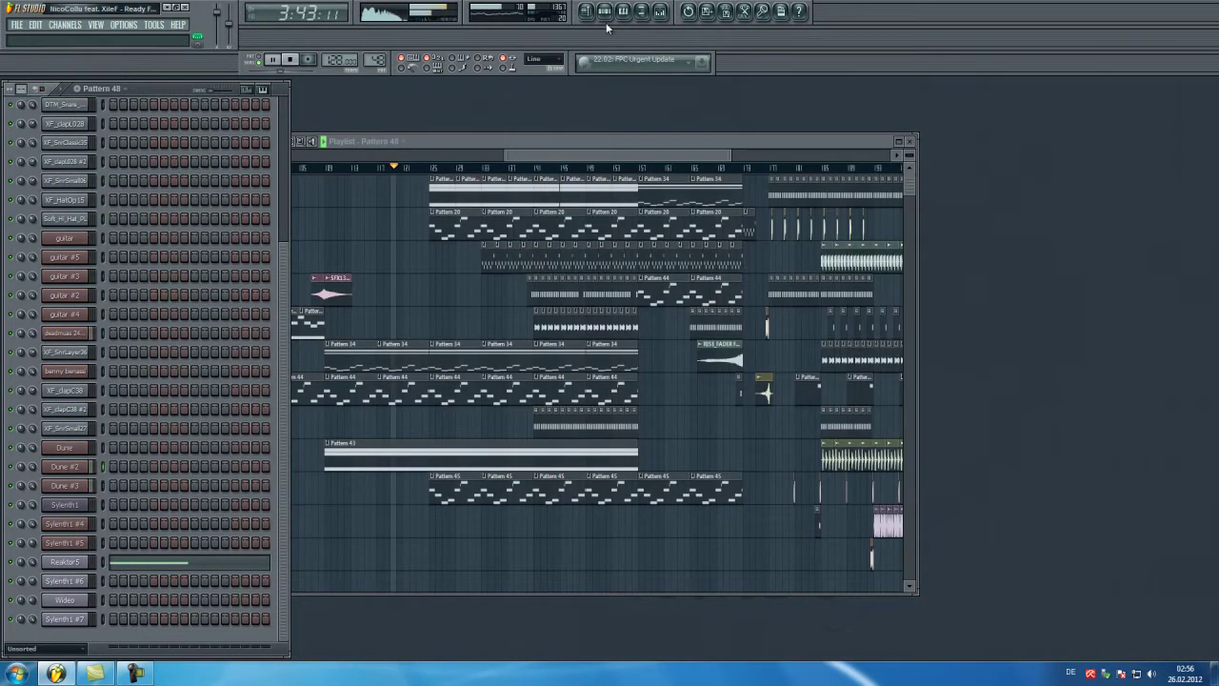
Hide the step sequencer and maximize the playlist.
{"action": "left_click", "coordinate": [590, 15]}
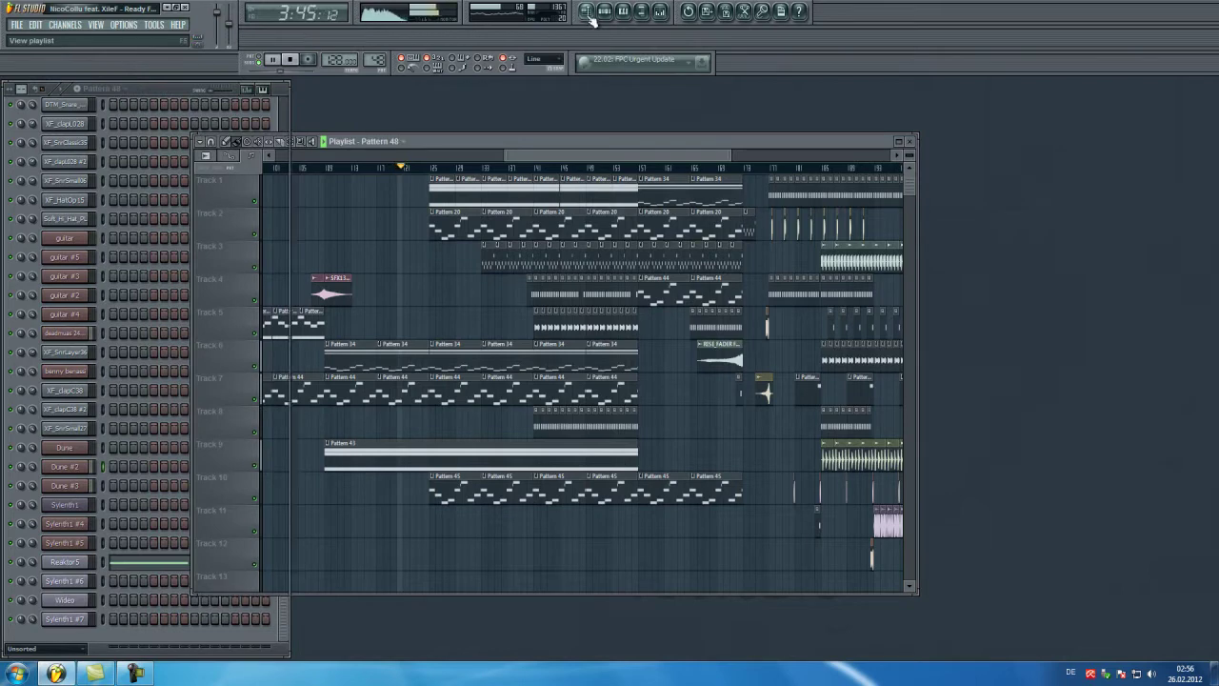
{"action": "left_click", "coordinate": [589, 15]}
{"action": "left_click", "coordinate": [592, 14]}
{"action": "left_click", "coordinate": [605, 14]}
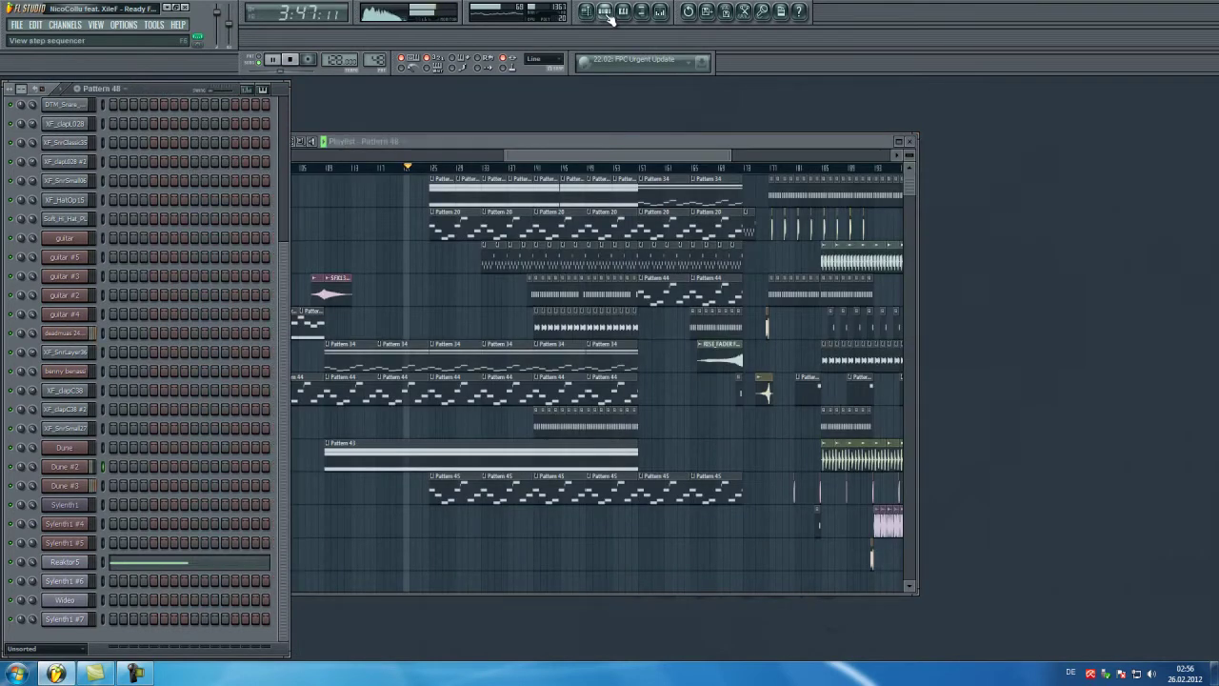
{"action": "left_click", "coordinate": [605, 12]}
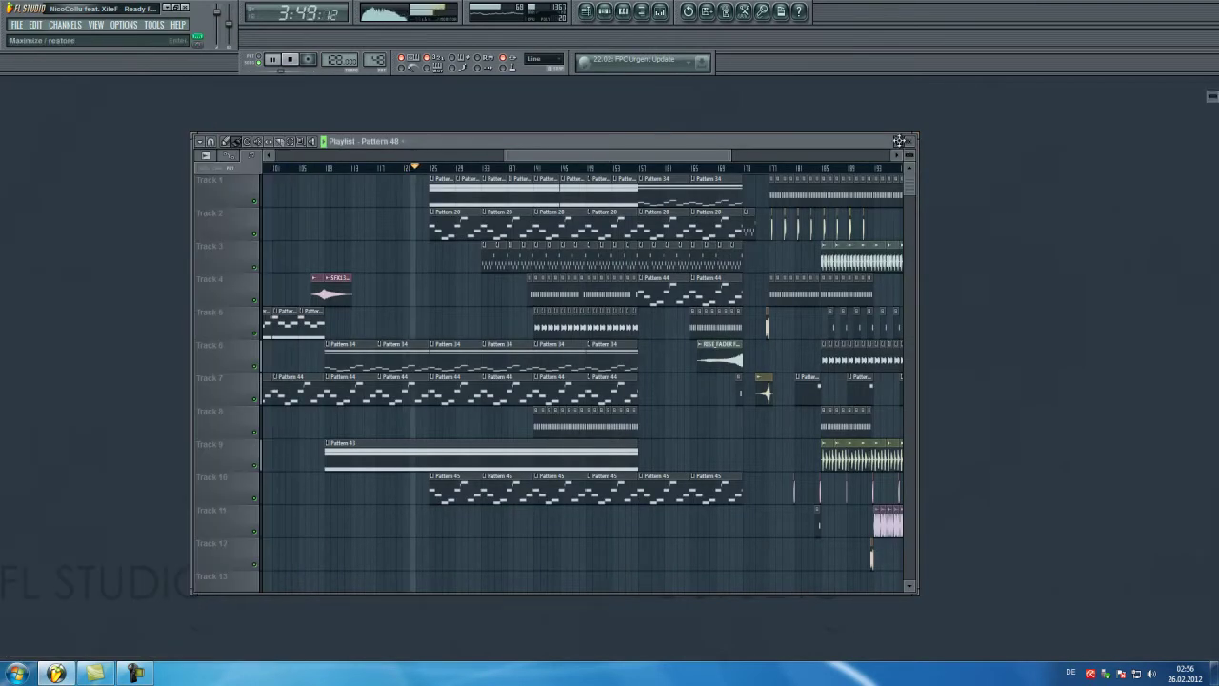
{"action": "left_click", "coordinate": [899, 141]}
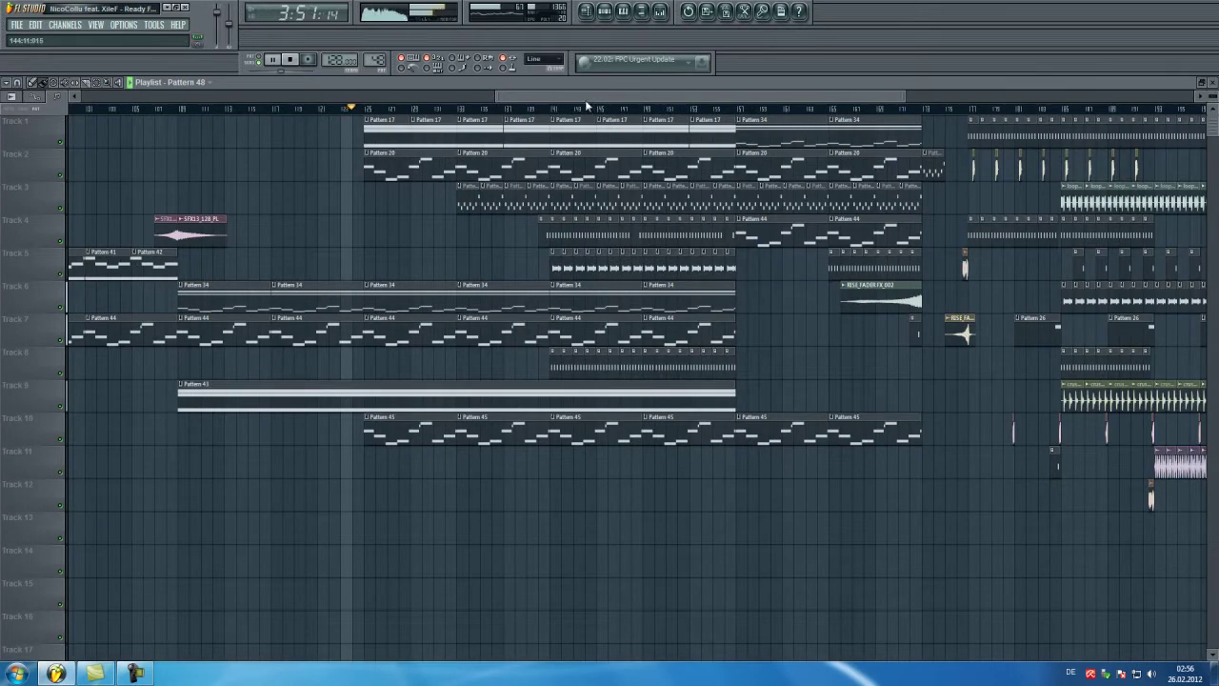
Examine the long chord notes and bass line of the Pattern 34 clip on track 6 in the piano roll, and close it.
{"action": "left_click_drag", "start_coordinate": [573, 95], "coordinate": [606, 99]}
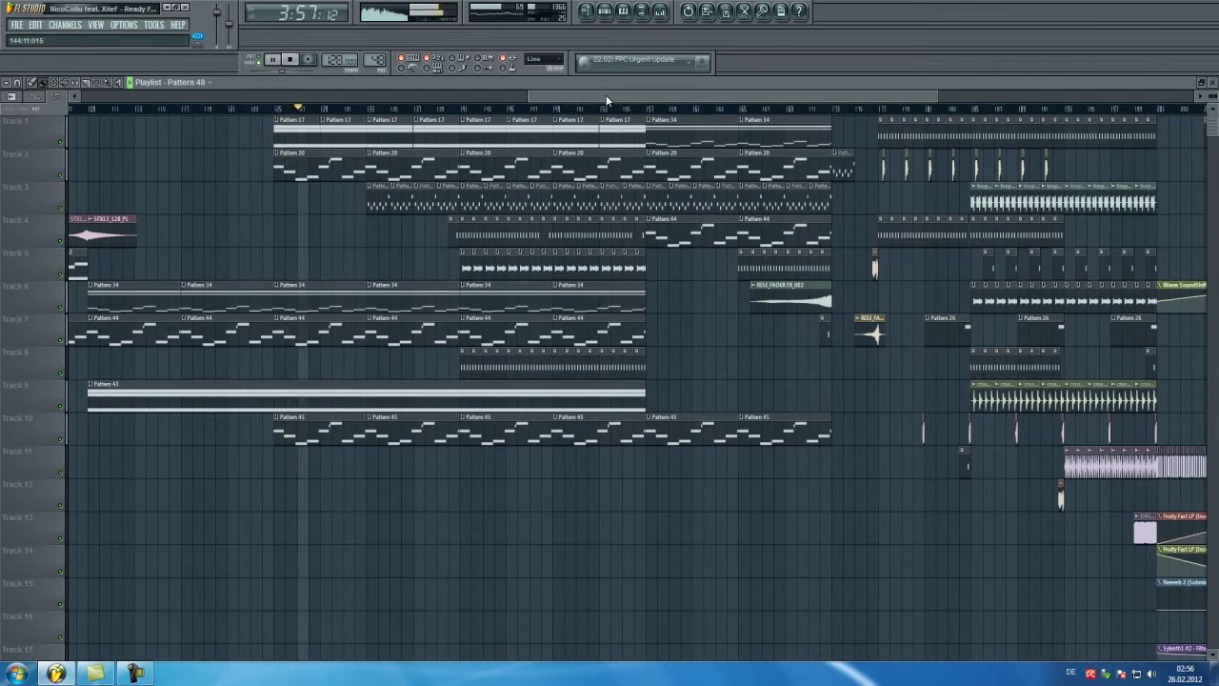
{"action": "left_click_drag", "start_coordinate": [606, 99], "coordinate": [627, 124]}
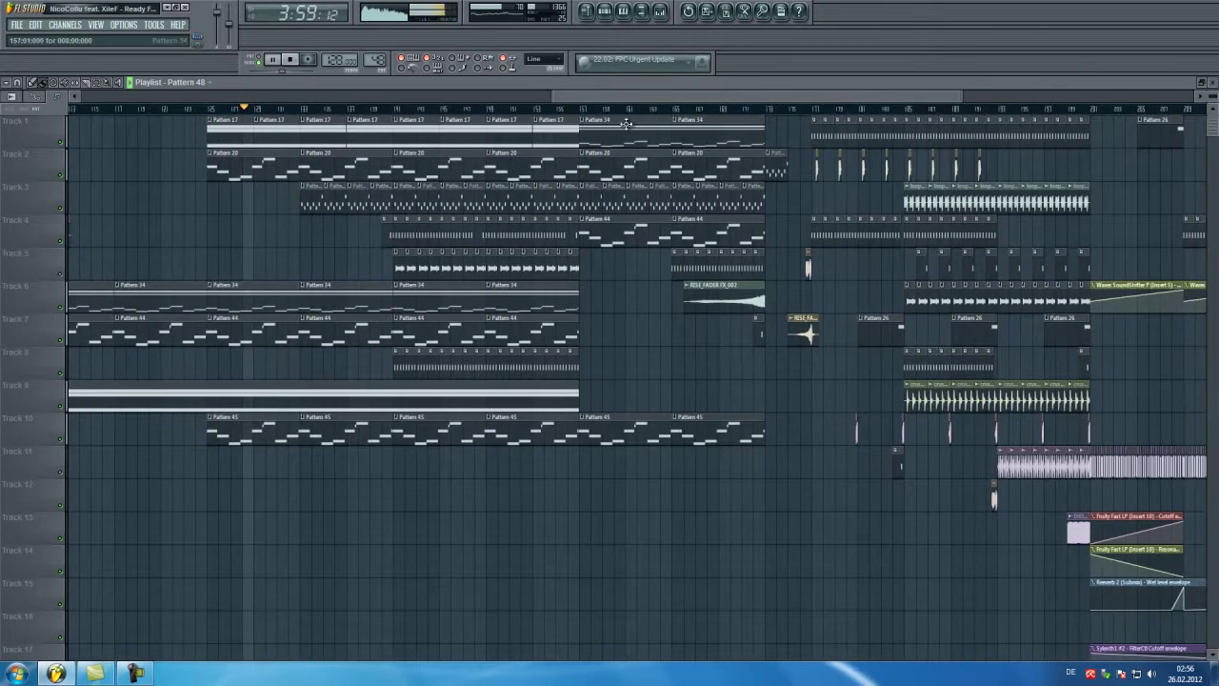
{"action": "double_click", "coordinate": [270, 298]}
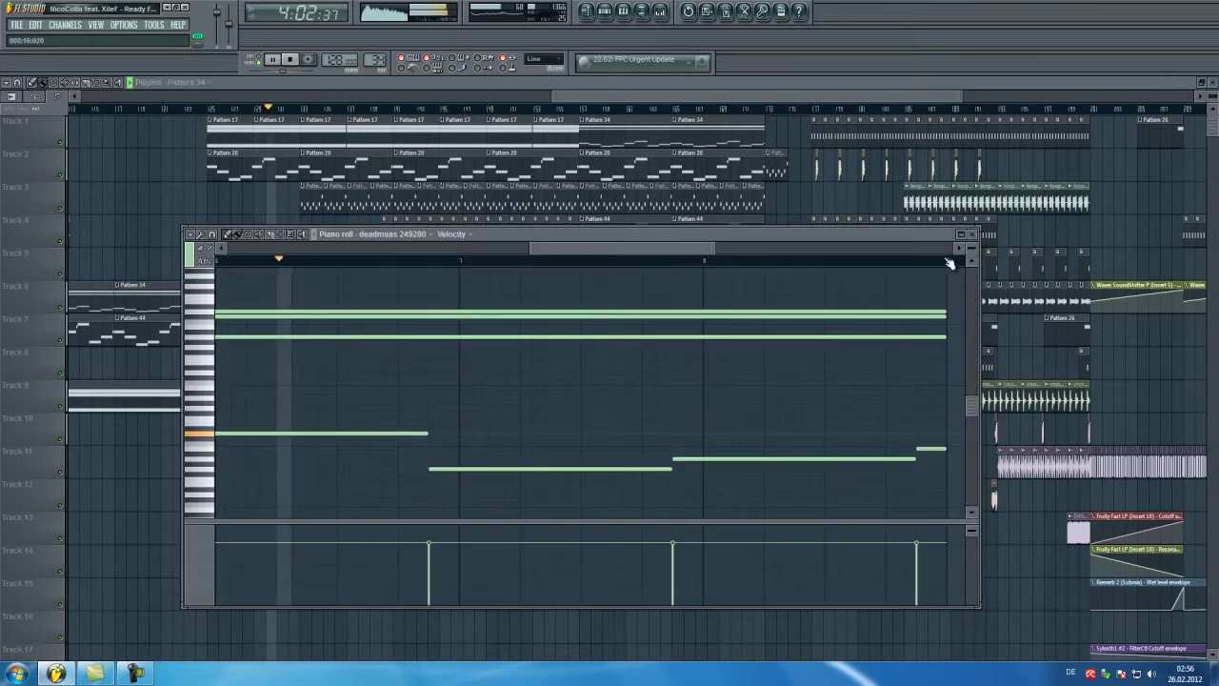
{"action": "scroll", "coordinate": [972, 238], "scroll_direction": "up", "scroll_amount": 2}
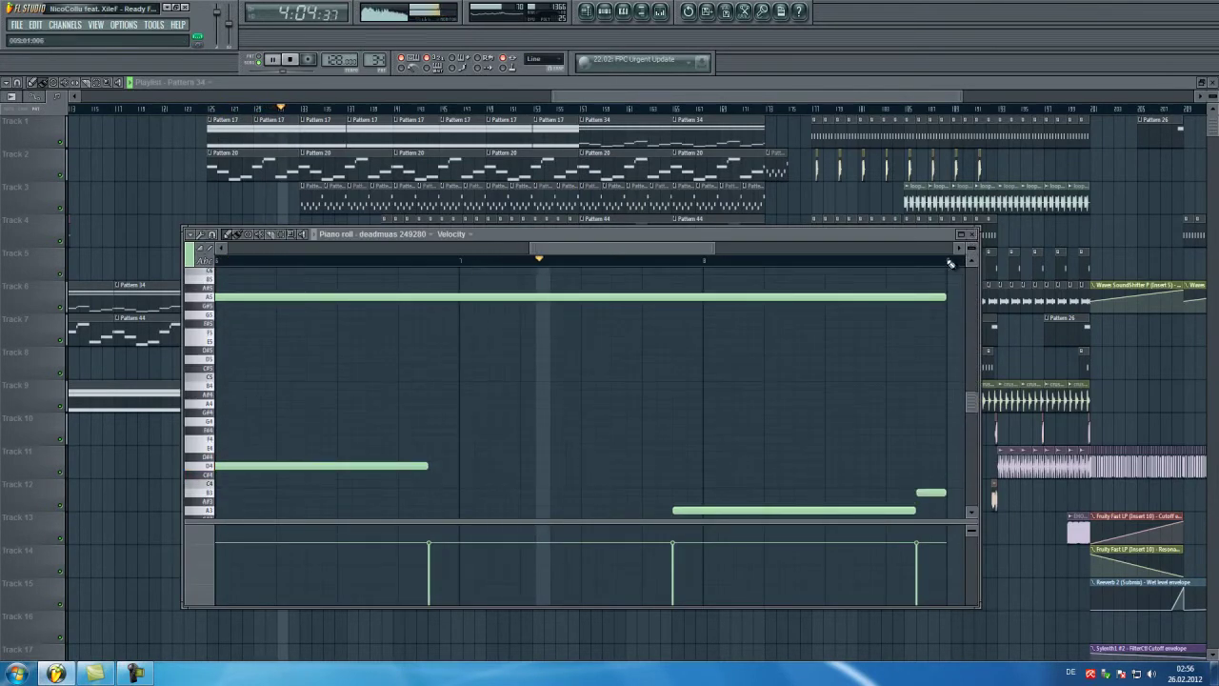
{"action": "scroll", "coordinate": [762, 381], "scroll_direction": "down", "scroll_amount": 3}
{"action": "left_click_drag", "start_coordinate": [713, 249], "coordinate": [919, 249]}
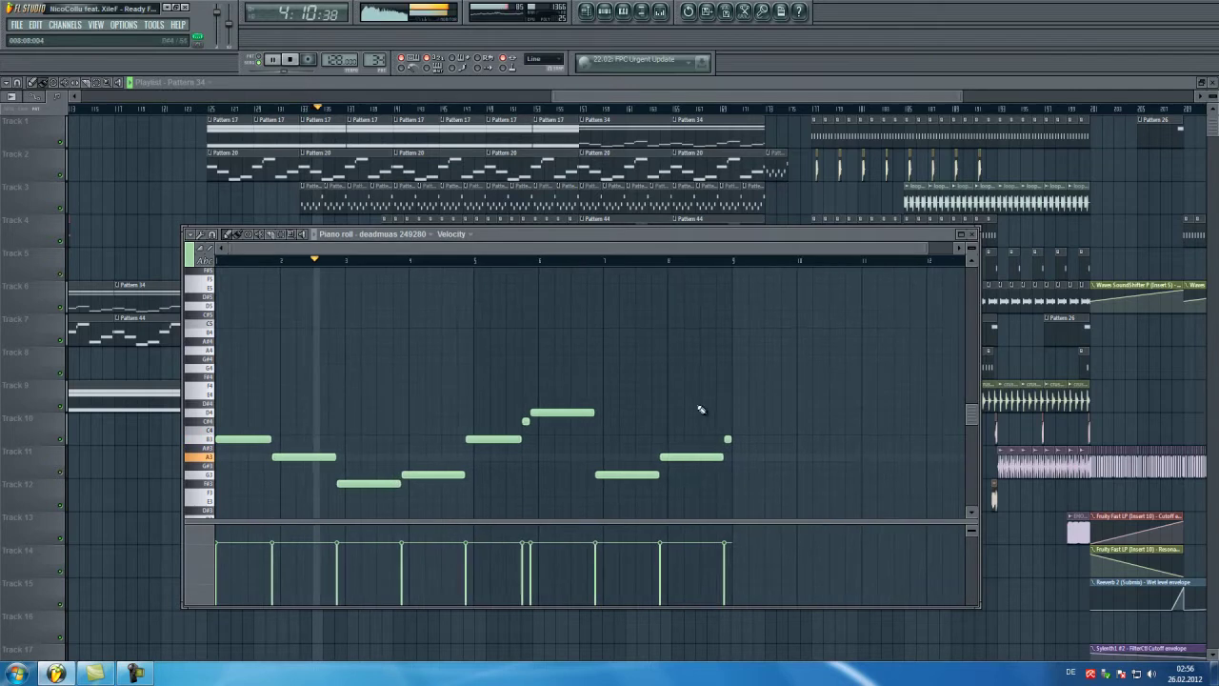
{"action": "scroll", "coordinate": [702, 409], "scroll_direction": "up", "scroll_amount": 5}
{"action": "scroll", "coordinate": [700, 408], "scroll_direction": "down", "scroll_amount": 5}
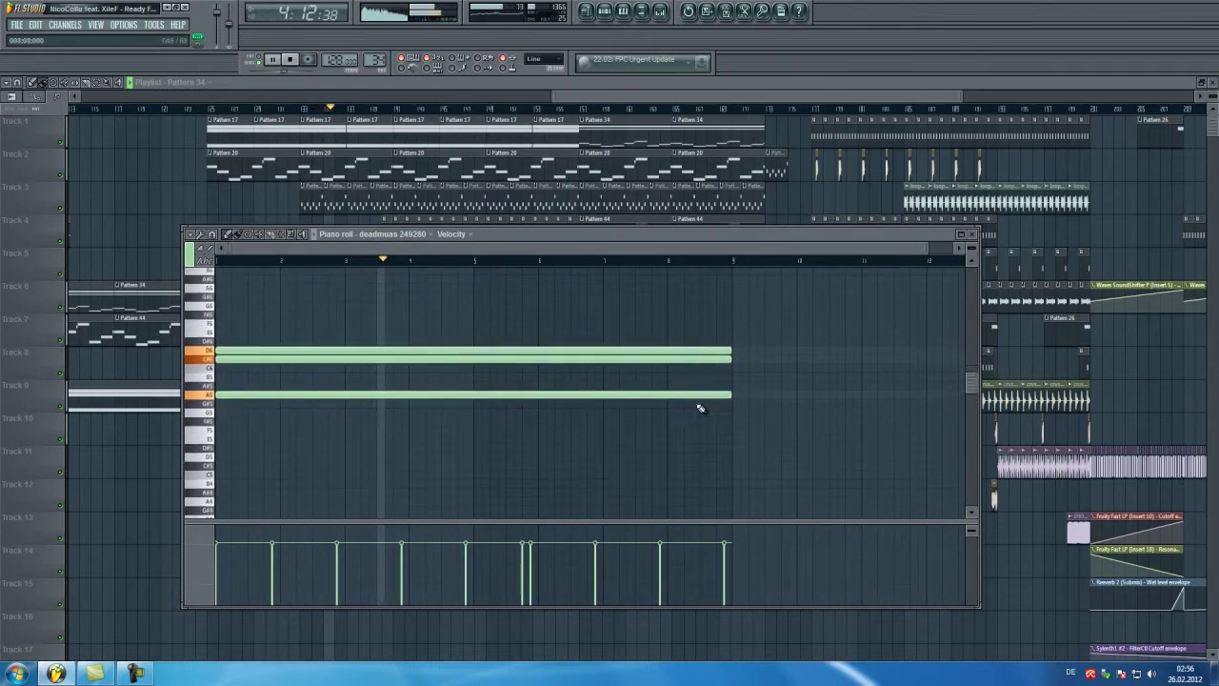
{"action": "left_click", "coordinate": [971, 233]}
Open the mixer on Insert 8, place it over the lower playlist tracks, and show its first insert tracks.
{"action": "left_click_drag", "start_coordinate": [639, 91], "coordinate": [694, 93]}
{"action": "left_click", "coordinate": [661, 14]}
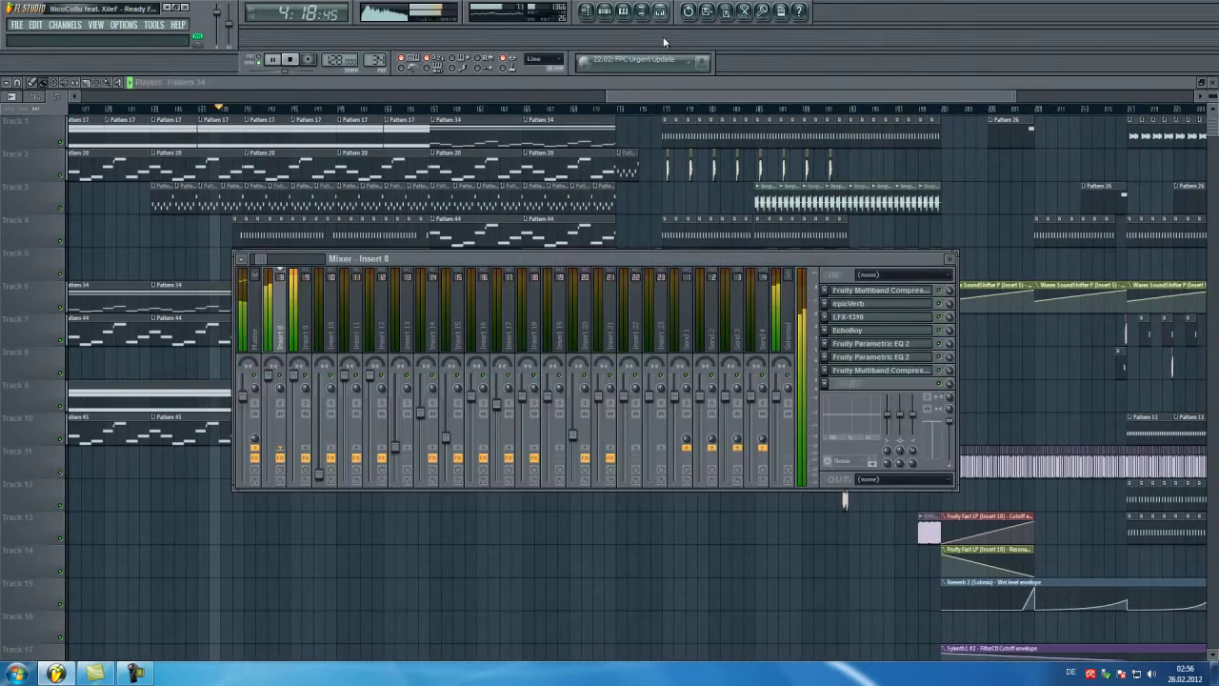
{"action": "left_click_drag", "start_coordinate": [518, 268], "coordinate": [665, 416]}
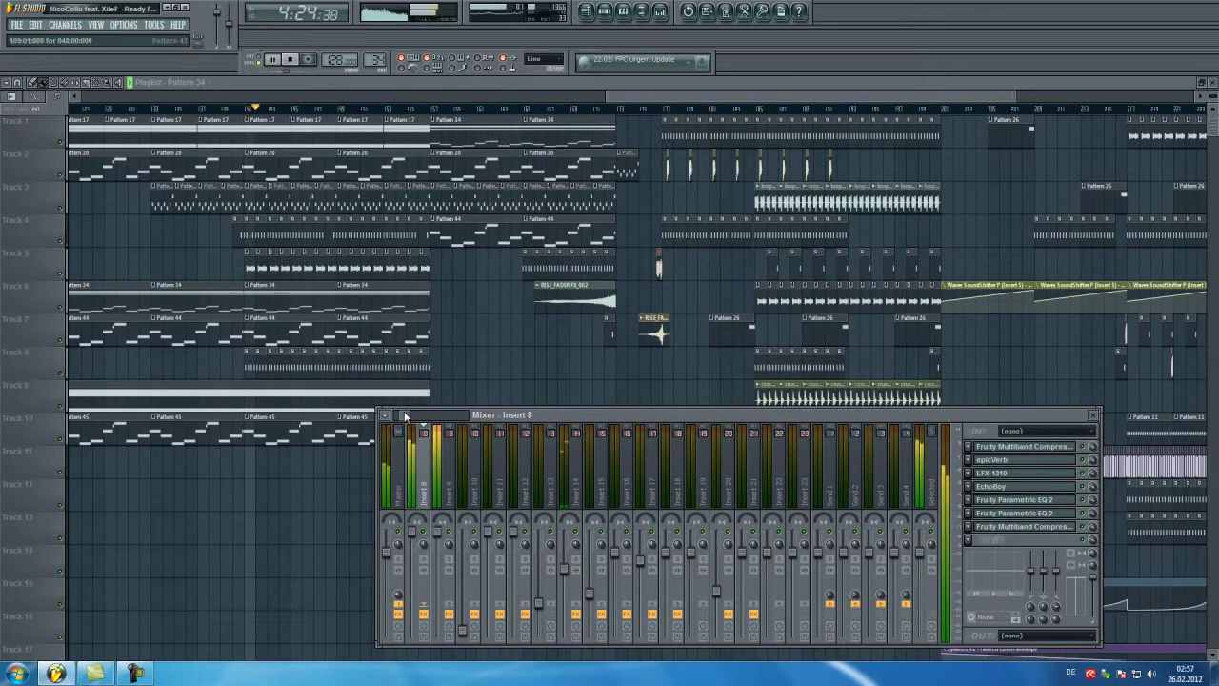
{"action": "mouse_move", "coordinate": [404, 416]}
{"action": "left_mouse_down"}
{"action": "mouse_move", "coordinate": [410, 426]}
{"action": "mouse_move", "coordinate": [398, 419]}
{"action": "left_mouse_up"}
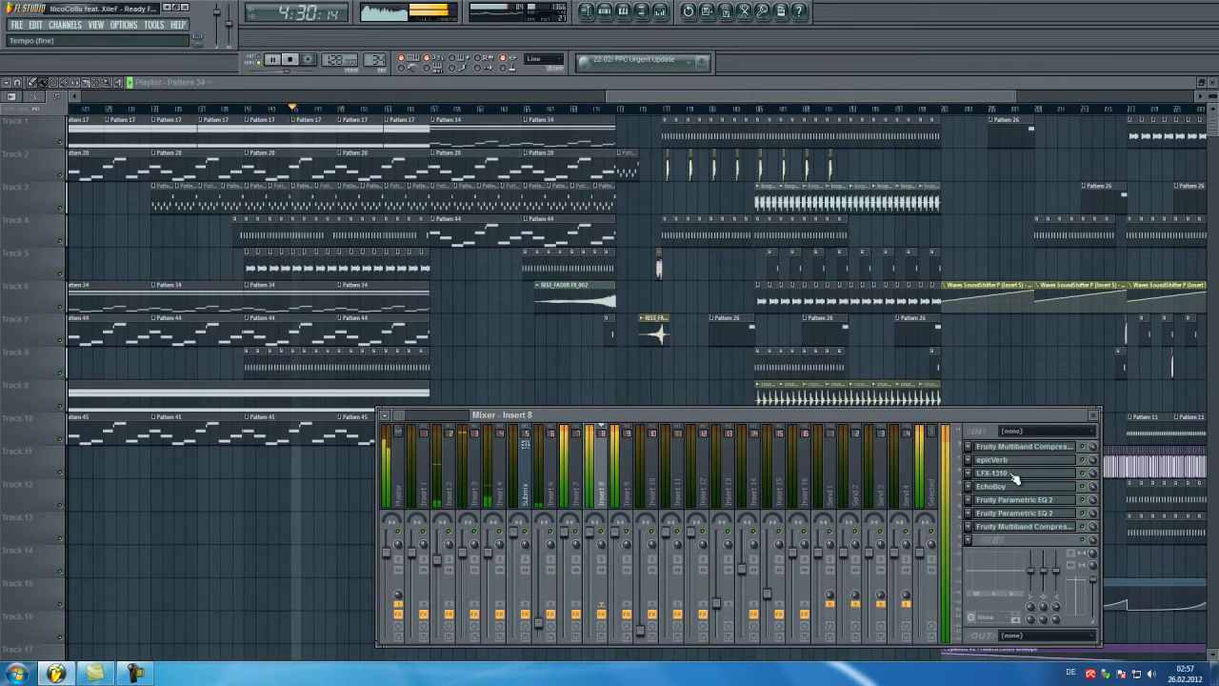
Close the mixer and examine the final section of the arrangement in the playlist.
{"action": "left_click", "coordinate": [1093, 414]}
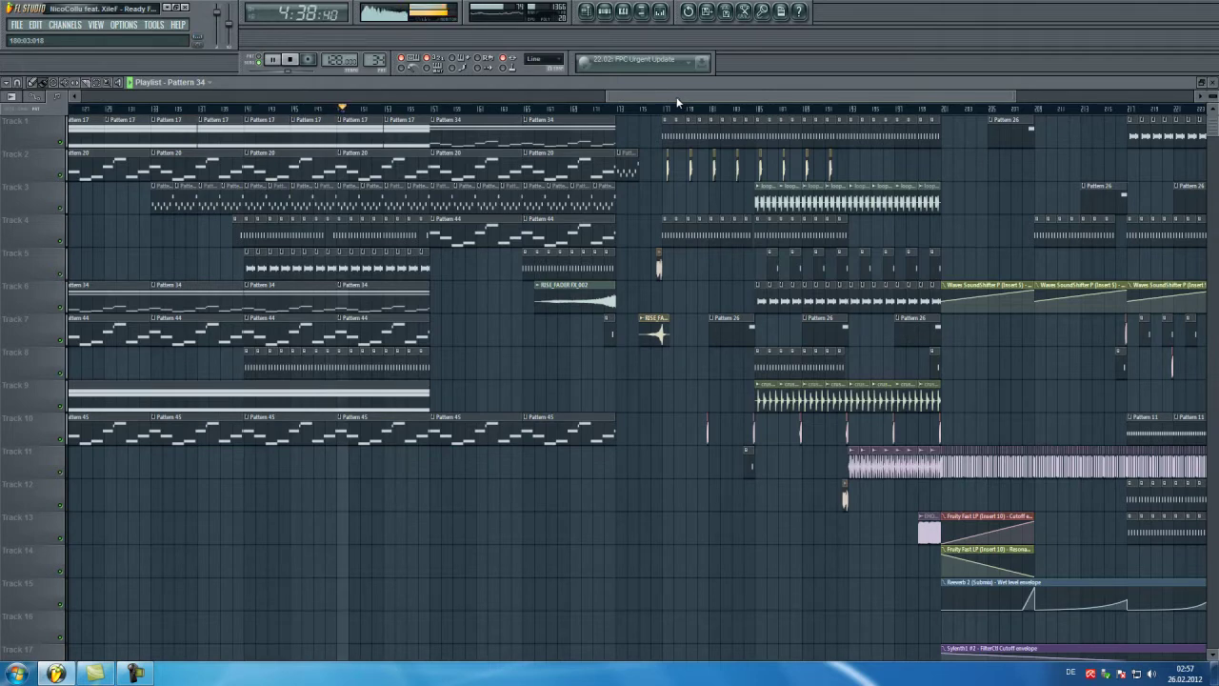
{"action": "left_click_drag", "start_coordinate": [678, 97], "coordinate": [752, 95]}
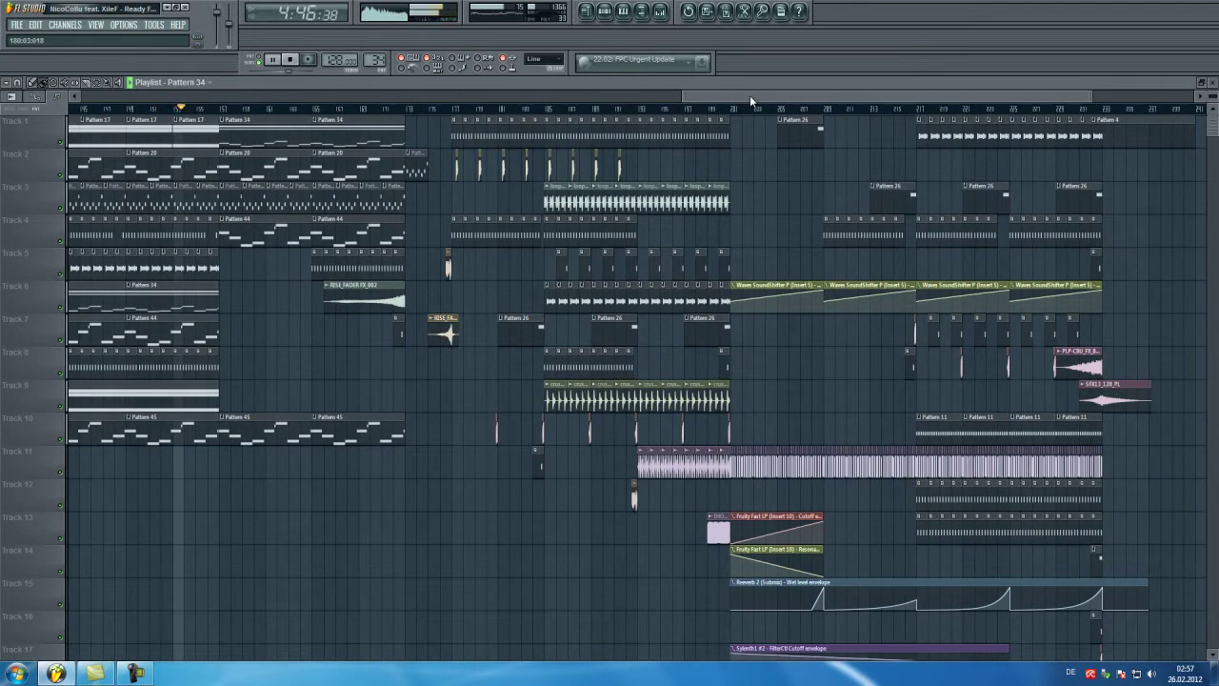
{"action": "left_click_drag", "start_coordinate": [750, 95], "coordinate": [859, 154]}
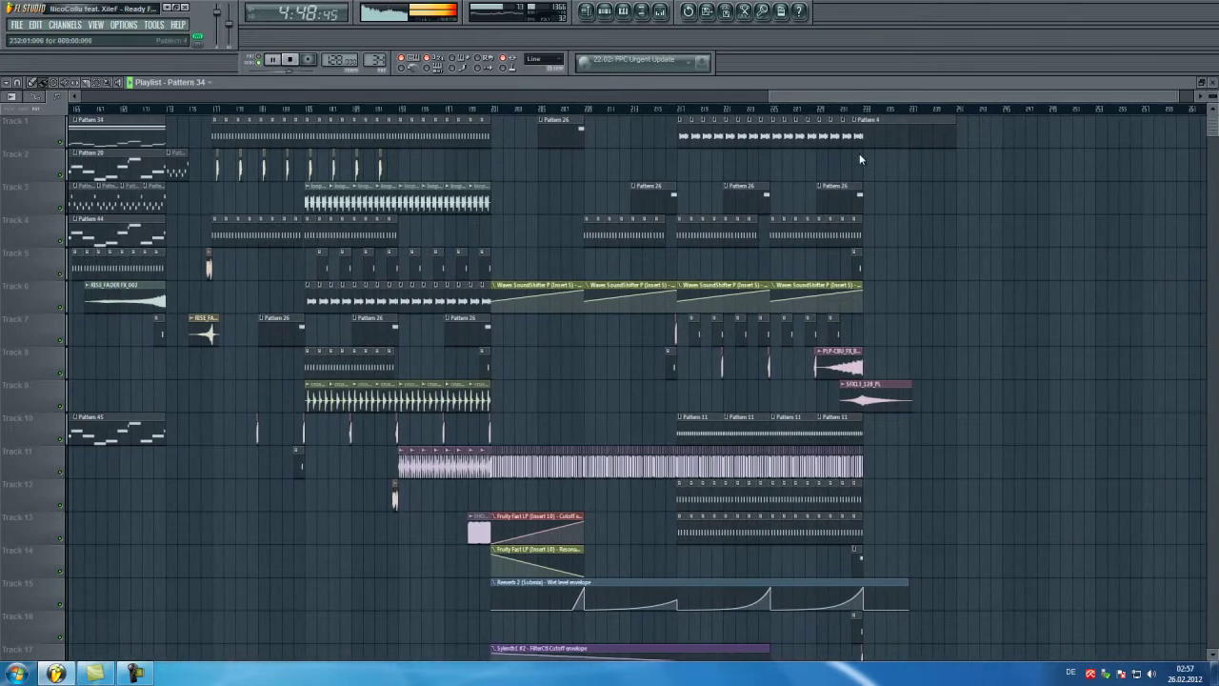
{"action": "left_click_drag", "start_coordinate": [1214, 130], "coordinate": [795, 97]}
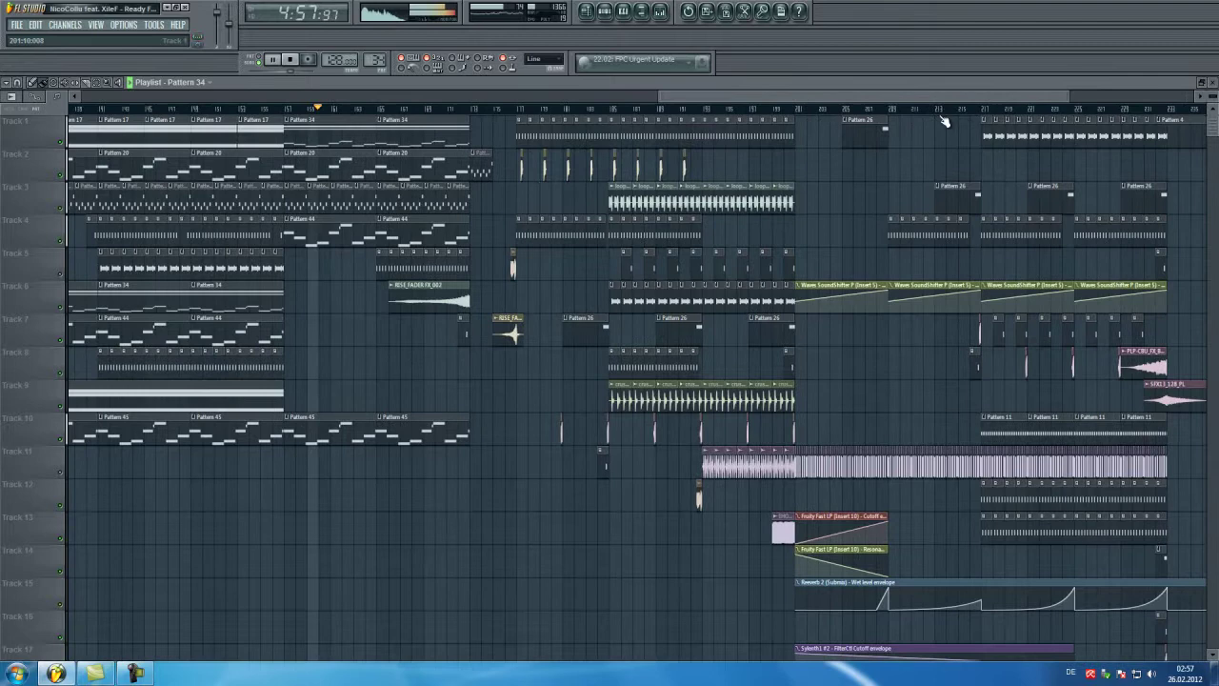
Restore the playlist to a smaller window, show the step sequencer, inspect the guitar #3 channel's Sylenth1 settings, and close them.
{"action": "left_click", "coordinate": [1202, 87]}
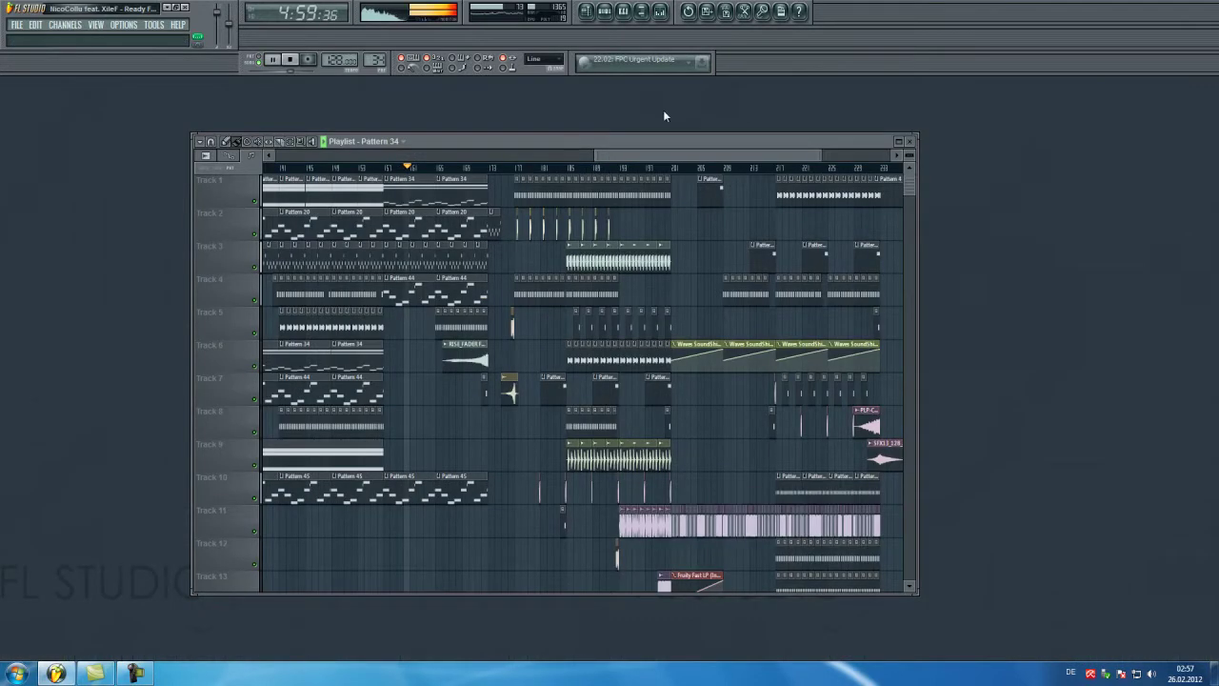
{"action": "left_click", "coordinate": [604, 13]}
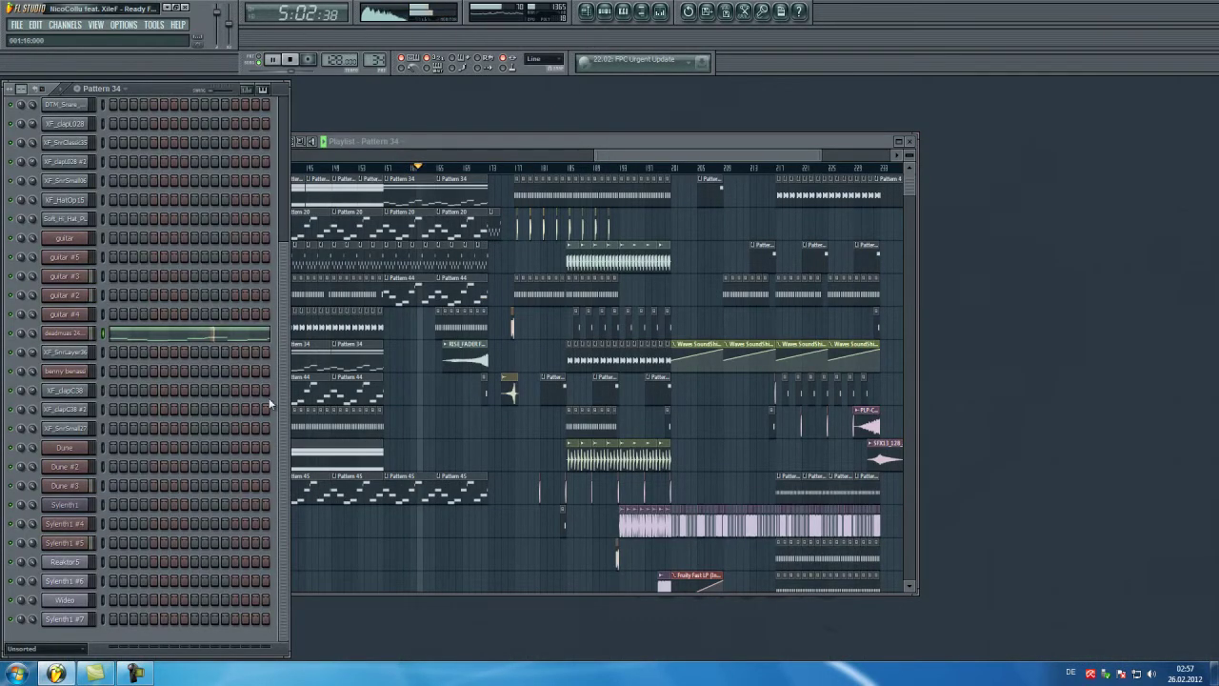
{"action": "left_click", "coordinate": [76, 278]}
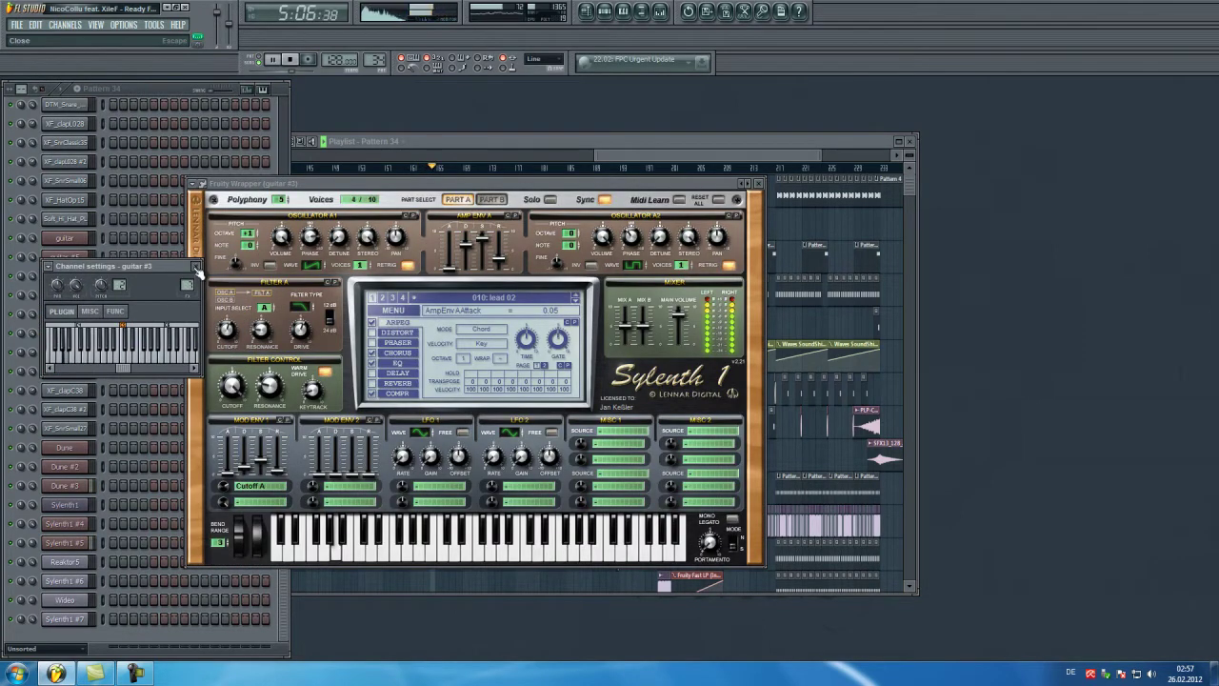
{"action": "left_click", "coordinate": [195, 267]}
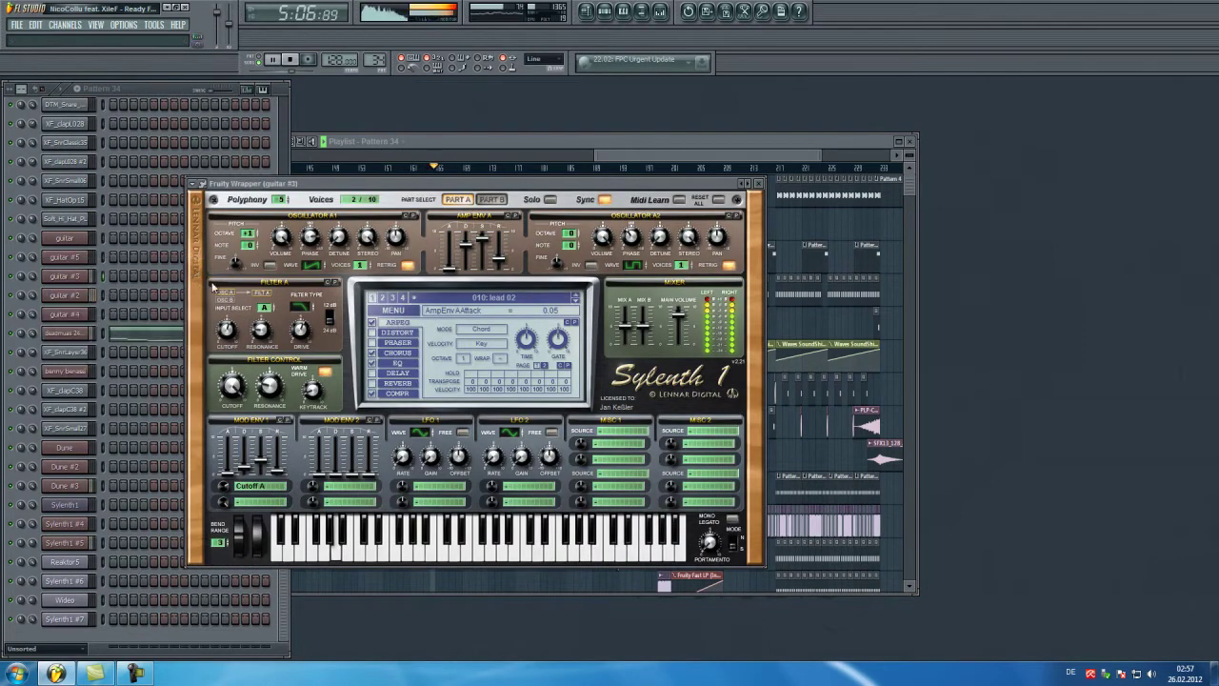
{"action": "left_click", "coordinate": [760, 183]}
Place the playlist beside the step sequencer and examine the section with the loop010 and crushed_2 neu clips at closer zoom.
{"action": "left_click_drag", "start_coordinate": [595, 143], "coordinate": [767, 121]}
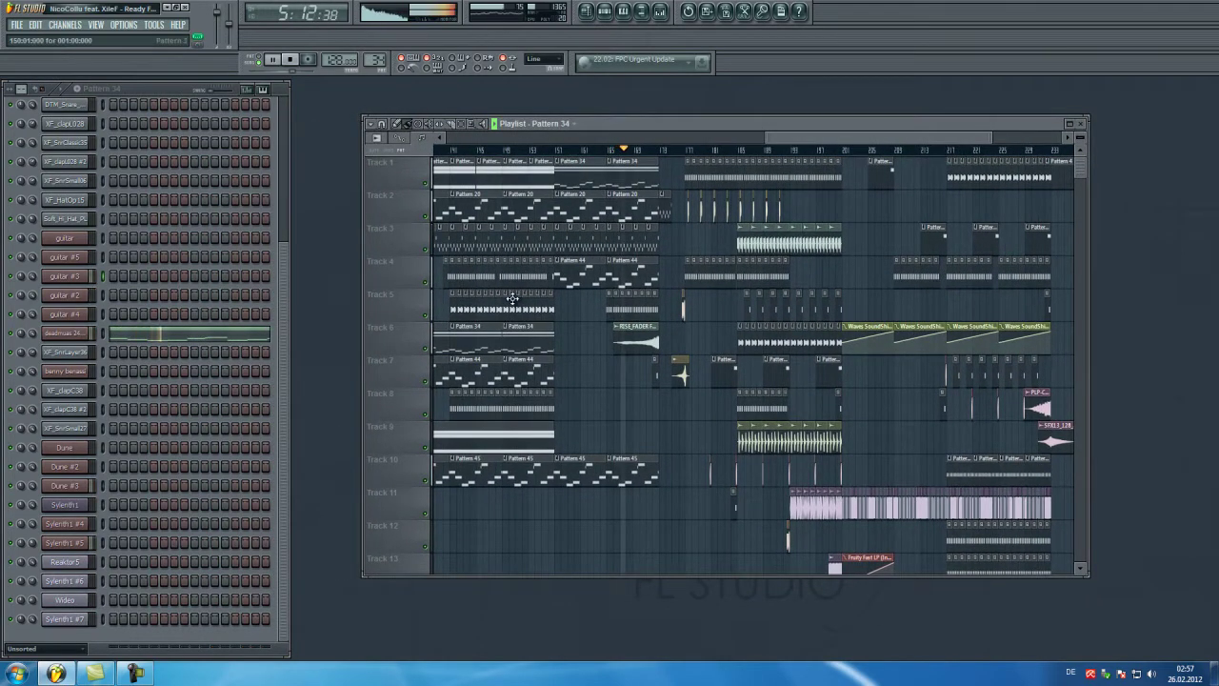
{"action": "left_click_drag", "start_coordinate": [990, 137], "coordinate": [801, 132]}
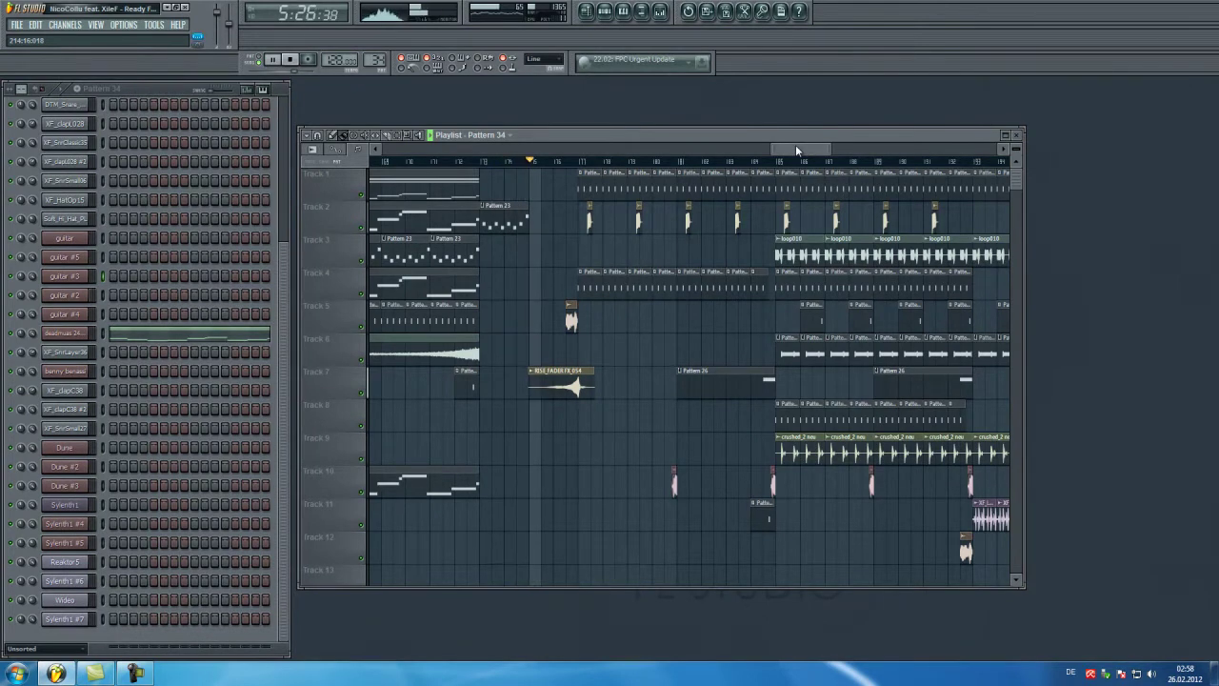
{"action": "left_click_drag", "start_coordinate": [795, 147], "coordinate": [807, 149]}
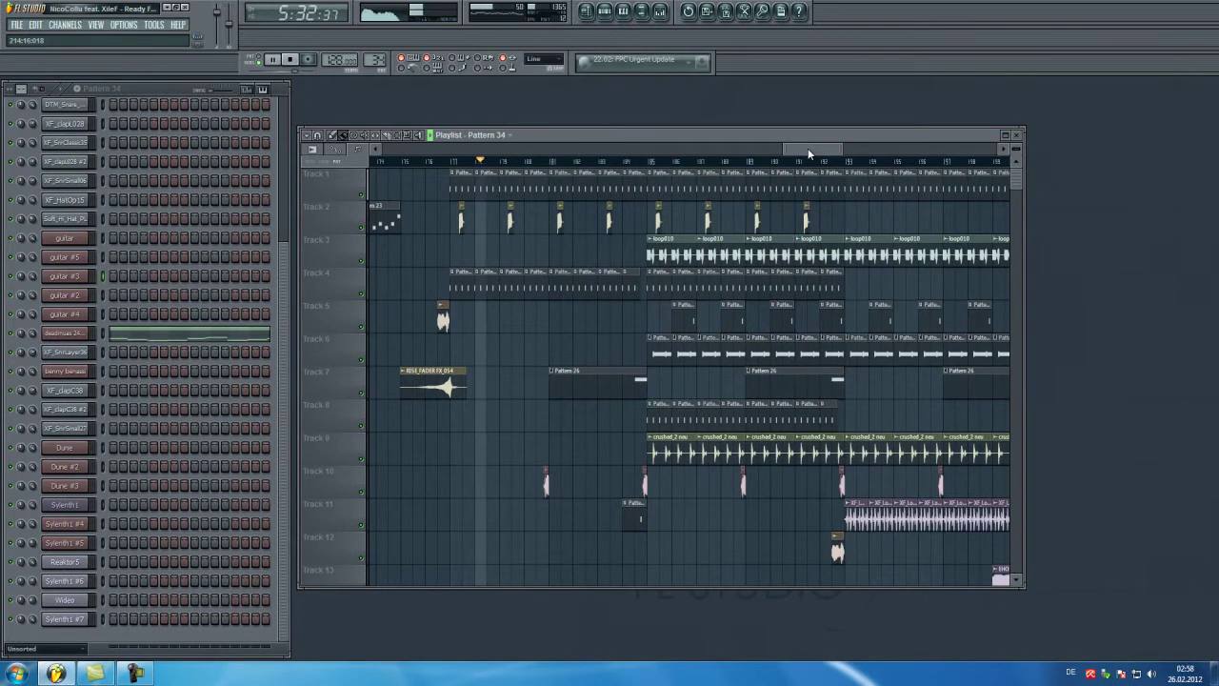
{"action": "left_click_drag", "start_coordinate": [808, 153], "coordinate": [820, 153]}
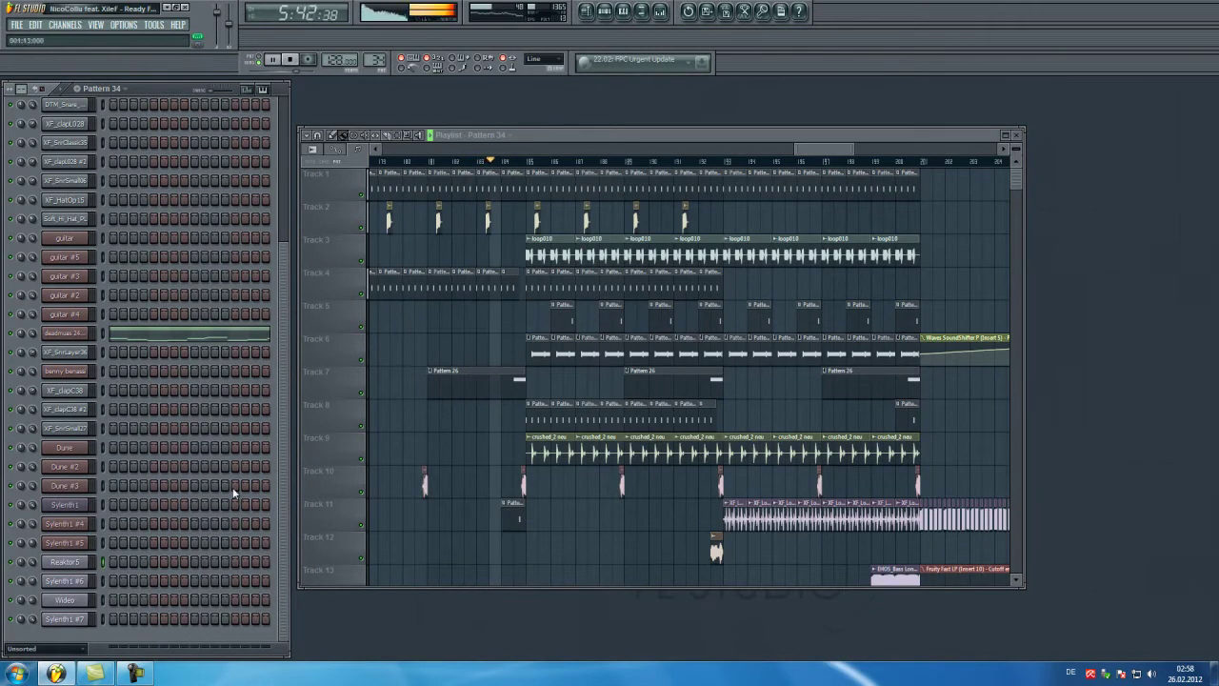
{"action": "left_click_drag", "start_coordinate": [630, 133], "coordinate": [616, 130]}
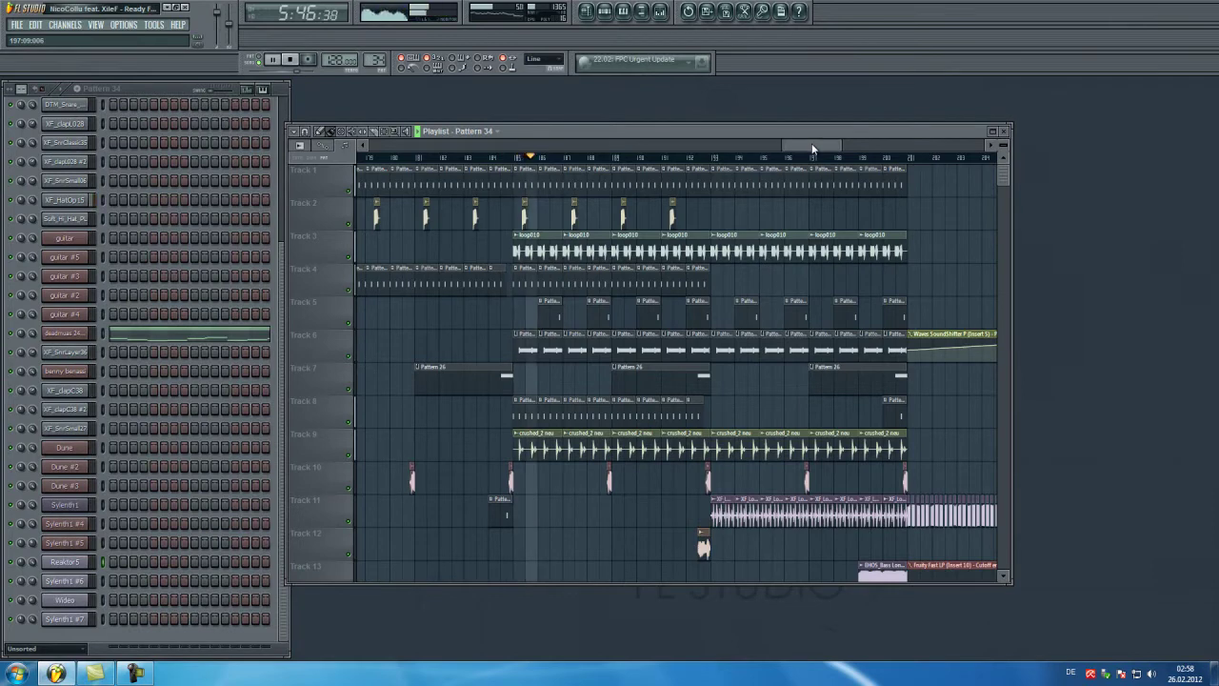
{"action": "left_click_drag", "start_coordinate": [812, 143], "coordinate": [826, 141]}
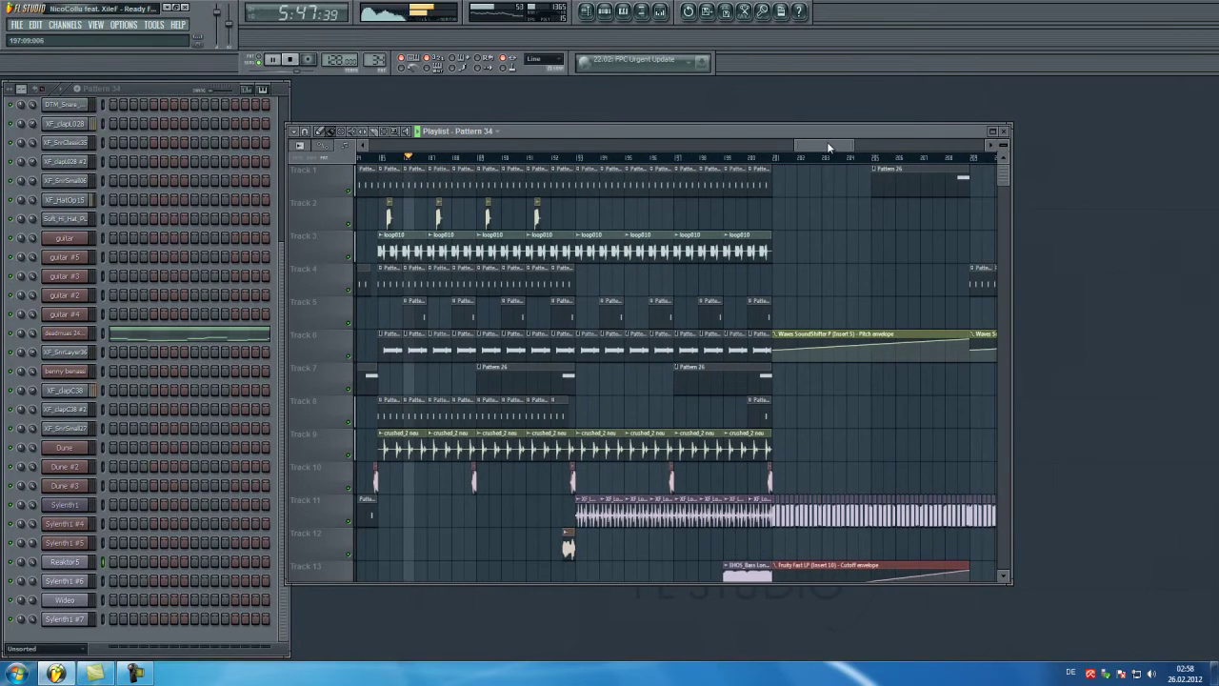
Inspect the channel settings and waveform of the loop010 clip on track 3, and close them.
{"action": "double_click", "coordinate": [451, 249]}
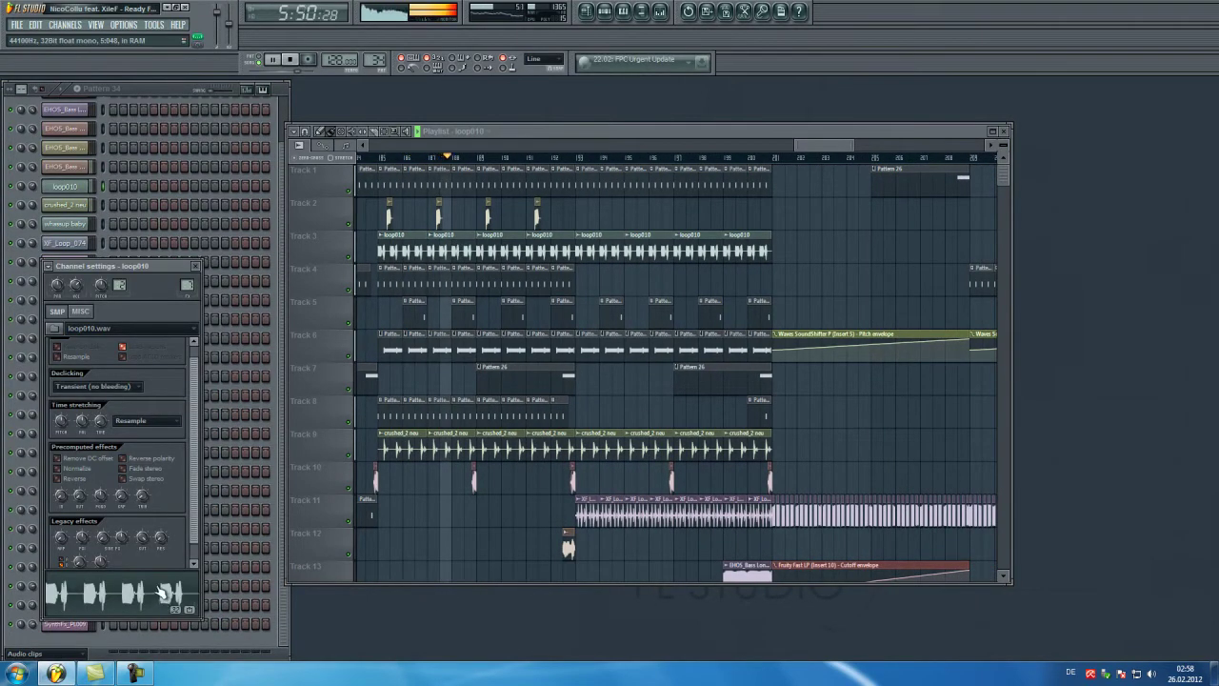
{"action": "left_click_drag", "start_coordinate": [149, 266], "coordinate": [159, 266]}
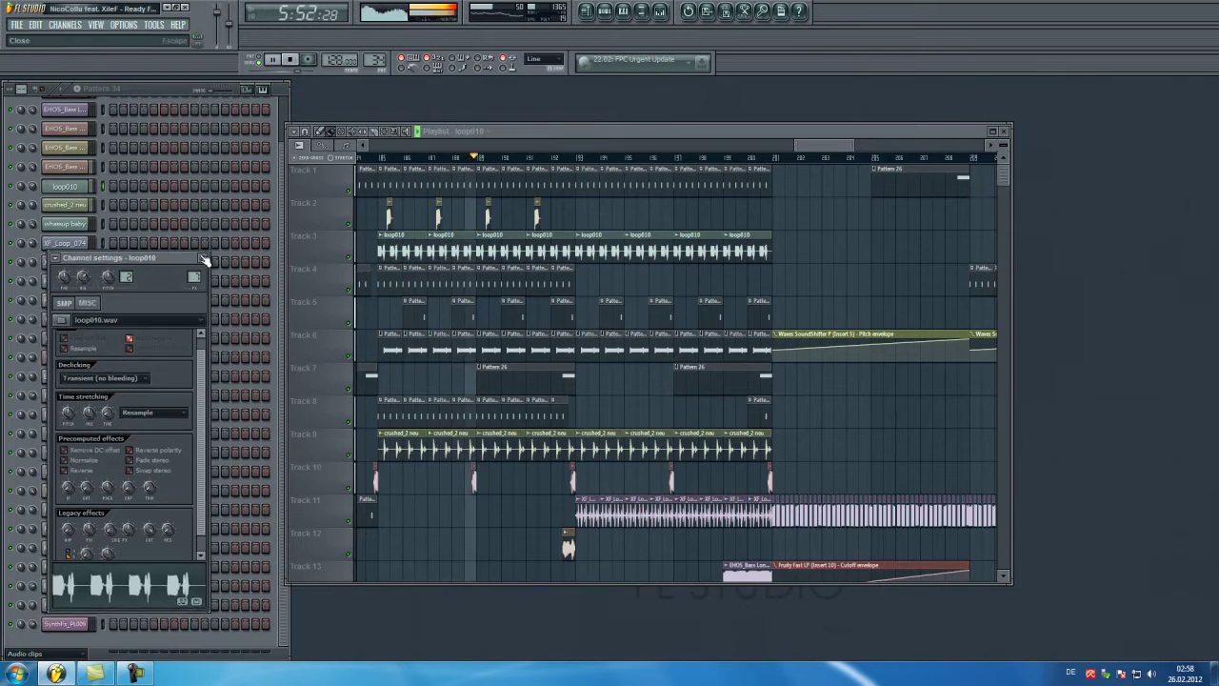
{"action": "left_click", "coordinate": [205, 265]}
Shift the playlist over the step sequencer and examine the loops and the automation envelopes that follow them.
{"action": "left_click_drag", "start_coordinate": [753, 134], "coordinate": [688, 131]}
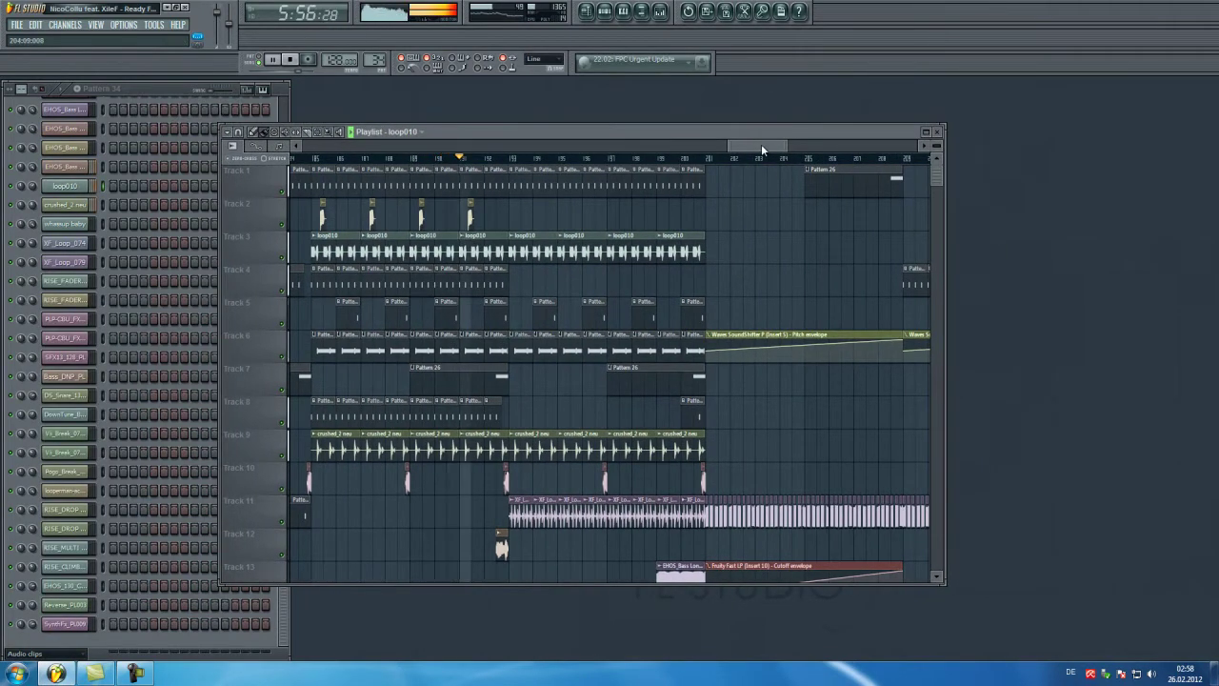
{"action": "mouse_move", "coordinate": [761, 144]}
{"action": "left_mouse_down"}
{"action": "mouse_move", "coordinate": [808, 147]}
{"action": "mouse_move", "coordinate": [759, 146]}
{"action": "left_mouse_up"}
{"action": "scroll", "coordinate": [796, 230], "scroll_direction": "down", "scroll_amount": 5}
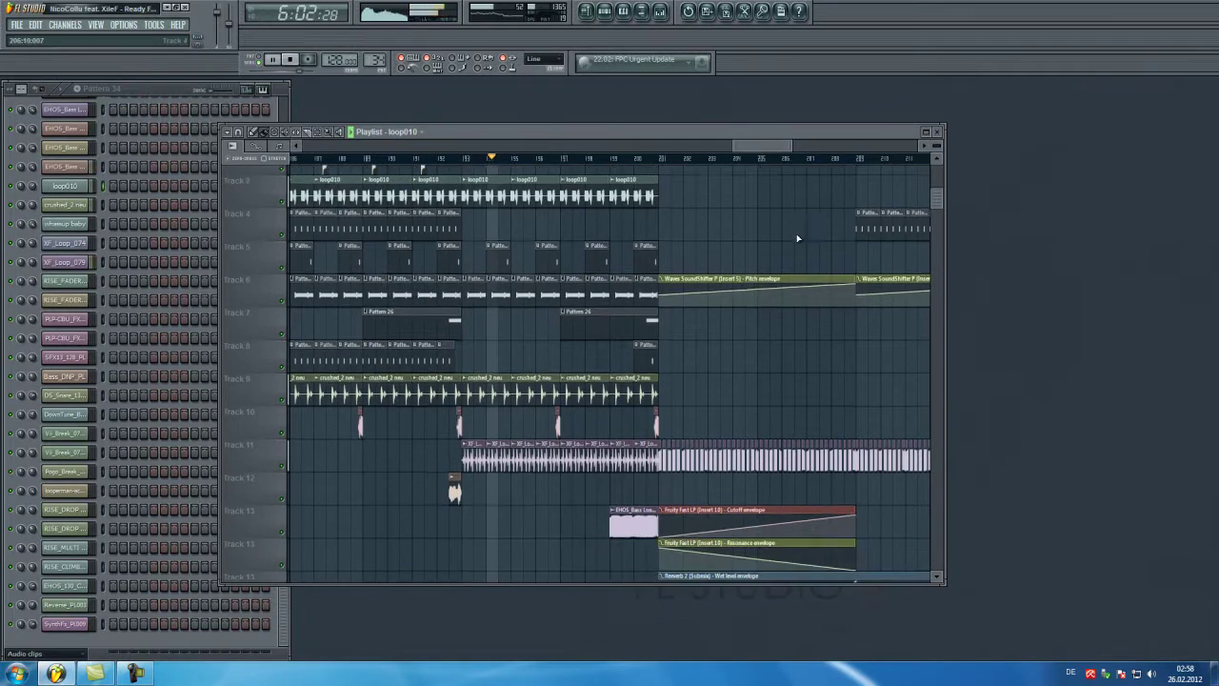
{"action": "scroll", "coordinate": [796, 229], "scroll_direction": "down", "scroll_amount": 4}
{"action": "scroll", "coordinate": [801, 229], "scroll_direction": "up", "scroll_amount": 3}
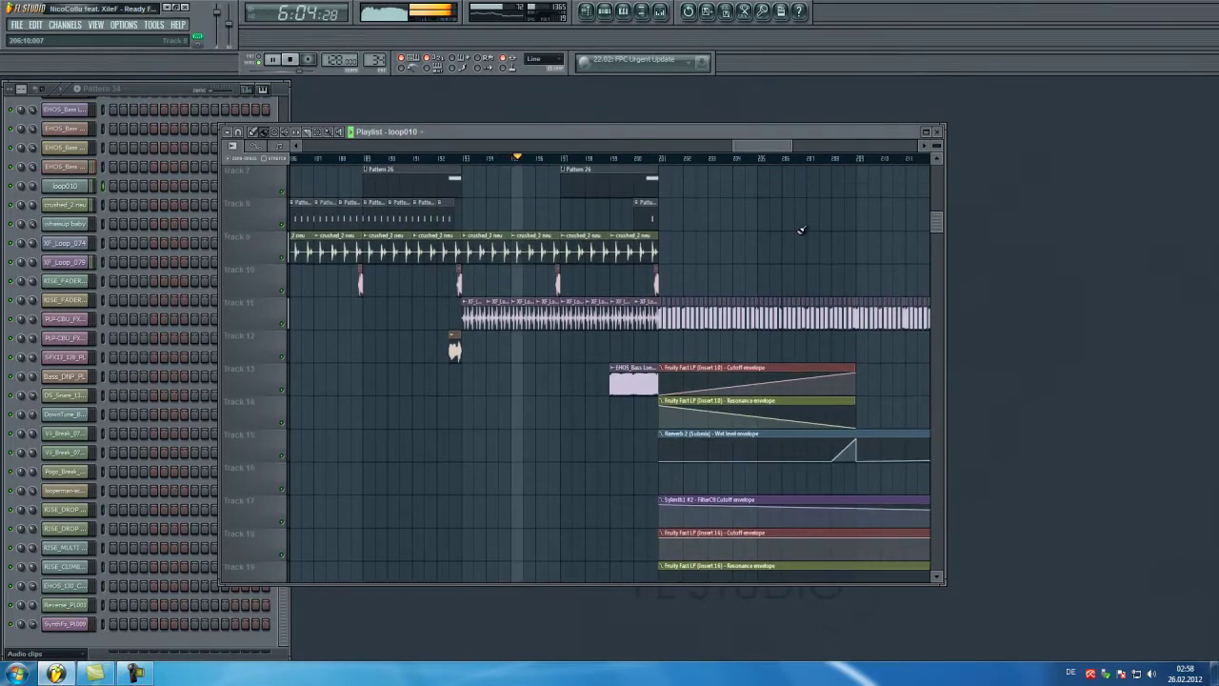
{"action": "scroll", "coordinate": [801, 229], "scroll_direction": "up", "scroll_amount": 6}
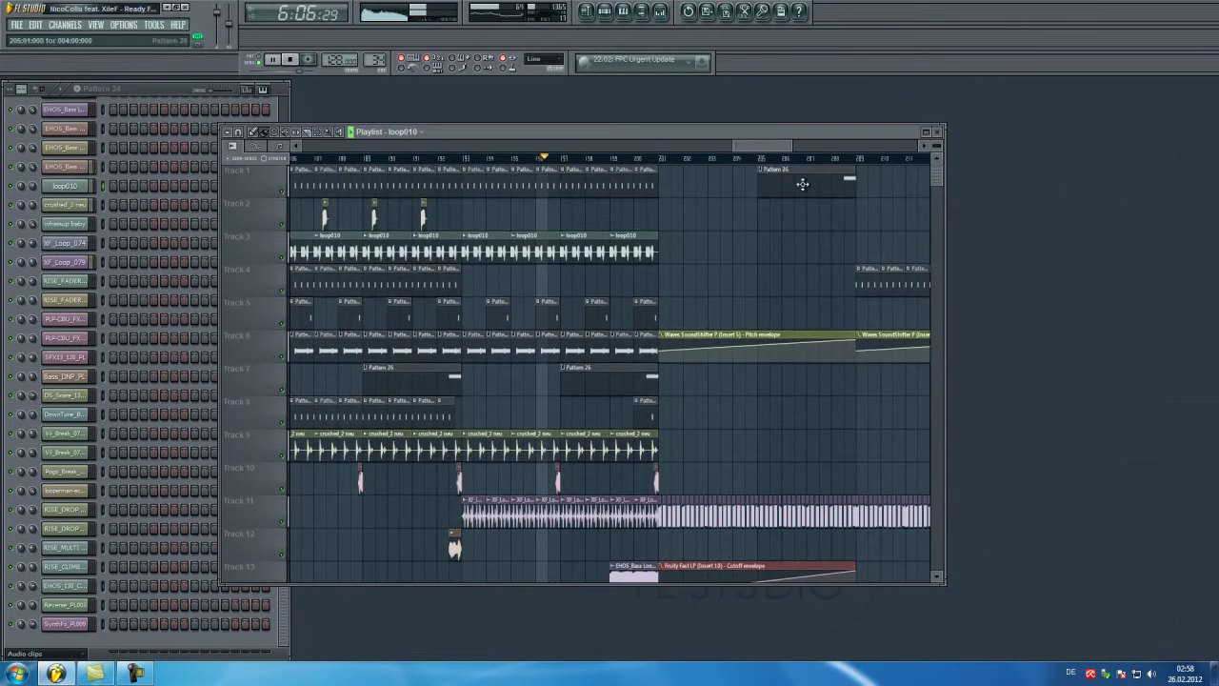
{"action": "left_click_drag", "start_coordinate": [750, 147], "coordinate": [791, 151]}
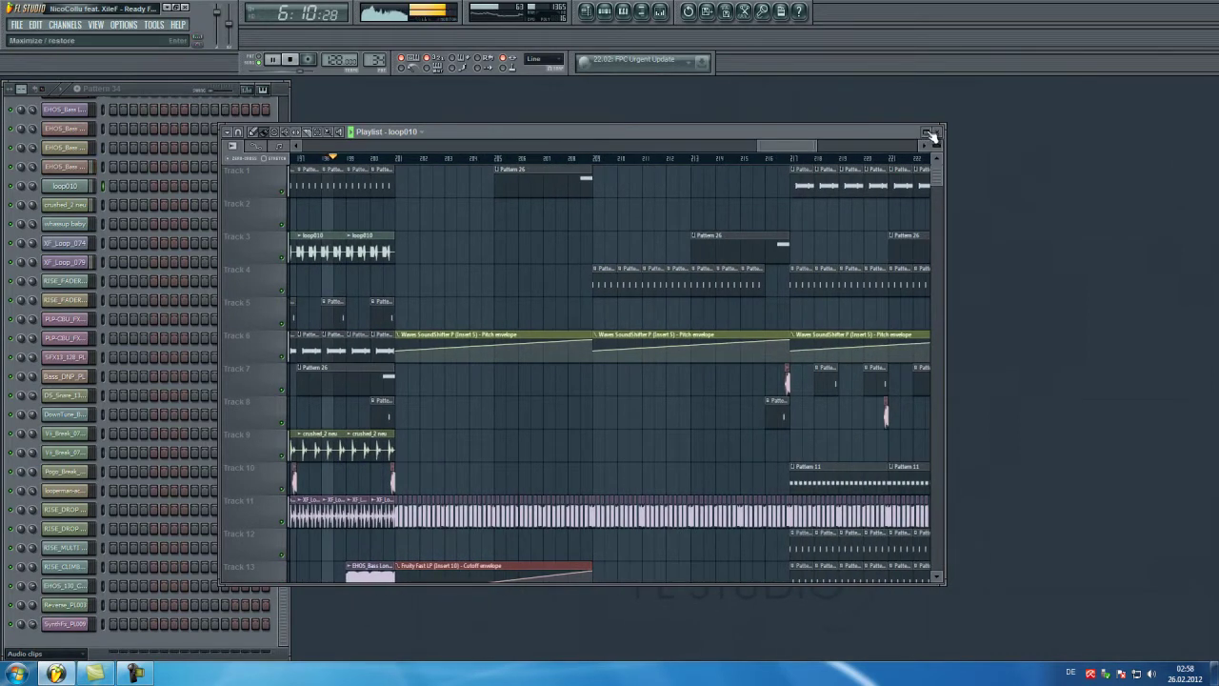
Maximize the playlist and examine the automation envelopes and acapella clip on the lower tracks down to track 46.
{"action": "left_click", "coordinate": [928, 134]}
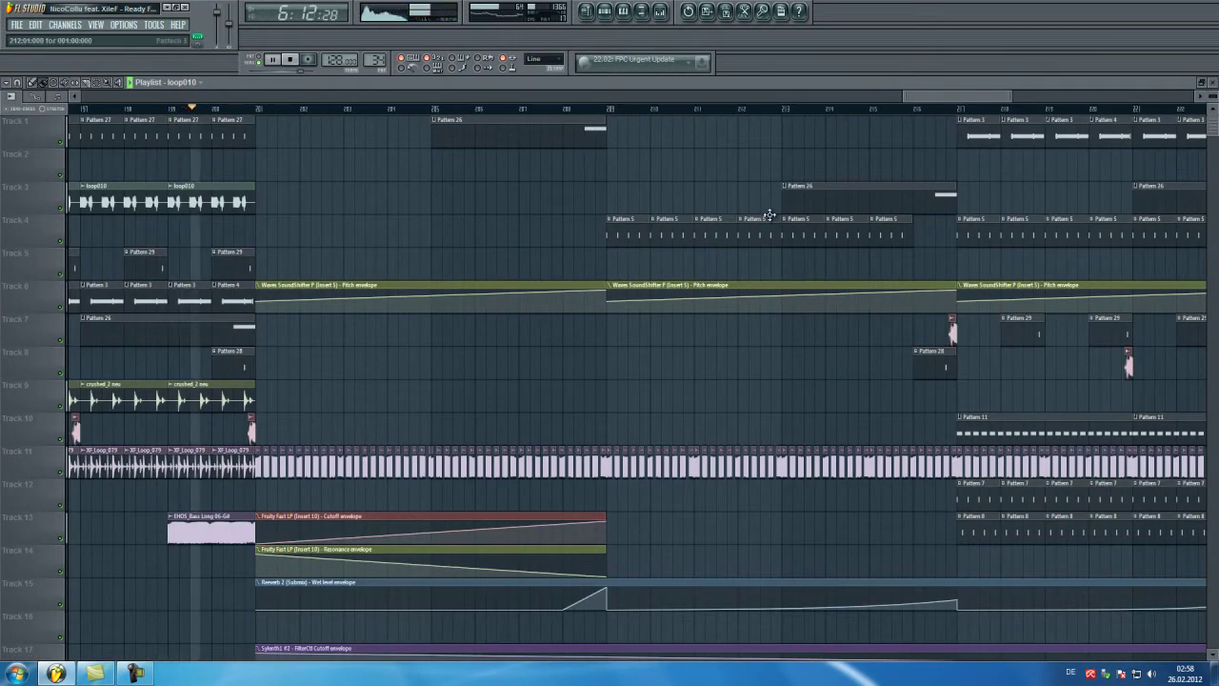
{"action": "scroll", "coordinate": [738, 238], "scroll_direction": "down", "scroll_amount": 7}
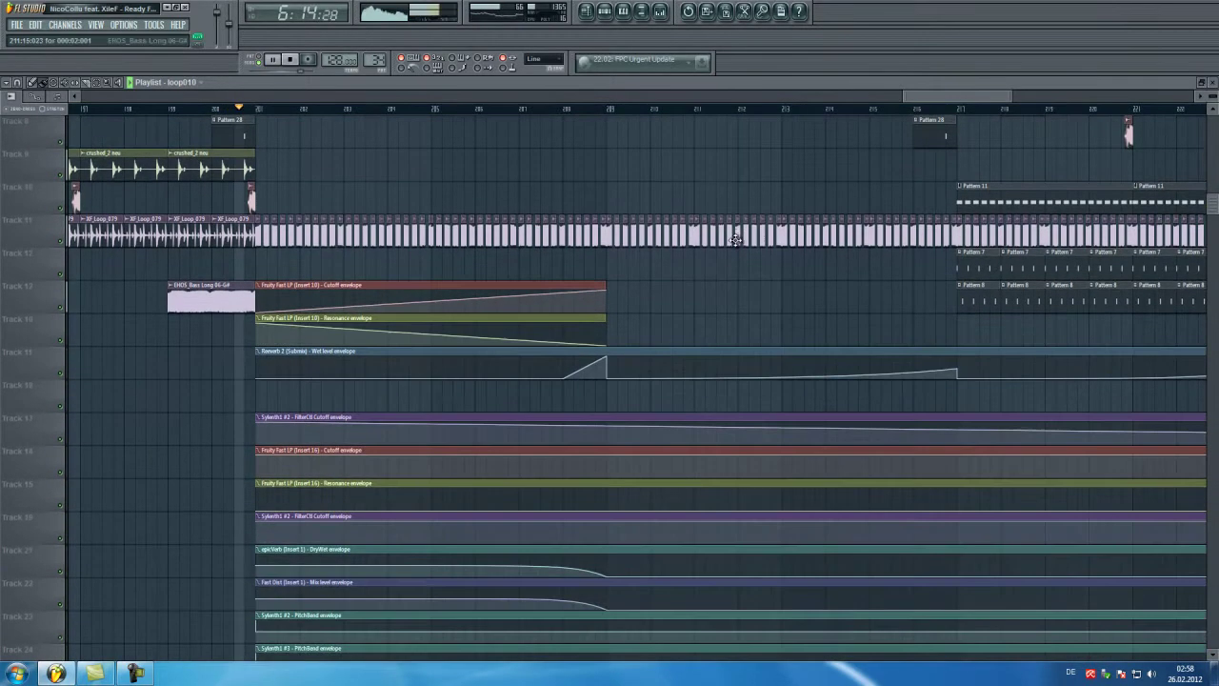
{"action": "scroll", "coordinate": [736, 240], "scroll_direction": "down", "scroll_amount": 4}
{"action": "scroll", "coordinate": [736, 245], "scroll_direction": "down", "scroll_amount": 12}
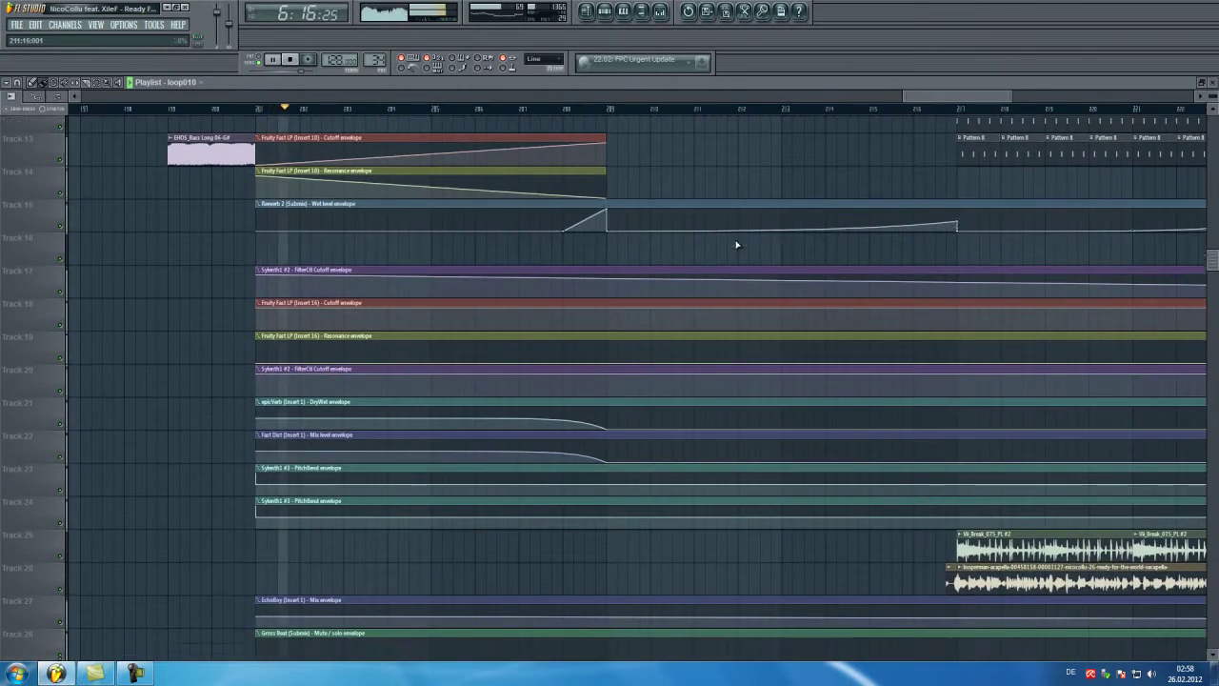
{"action": "scroll", "coordinate": [736, 245], "scroll_direction": "down", "scroll_amount": 5}
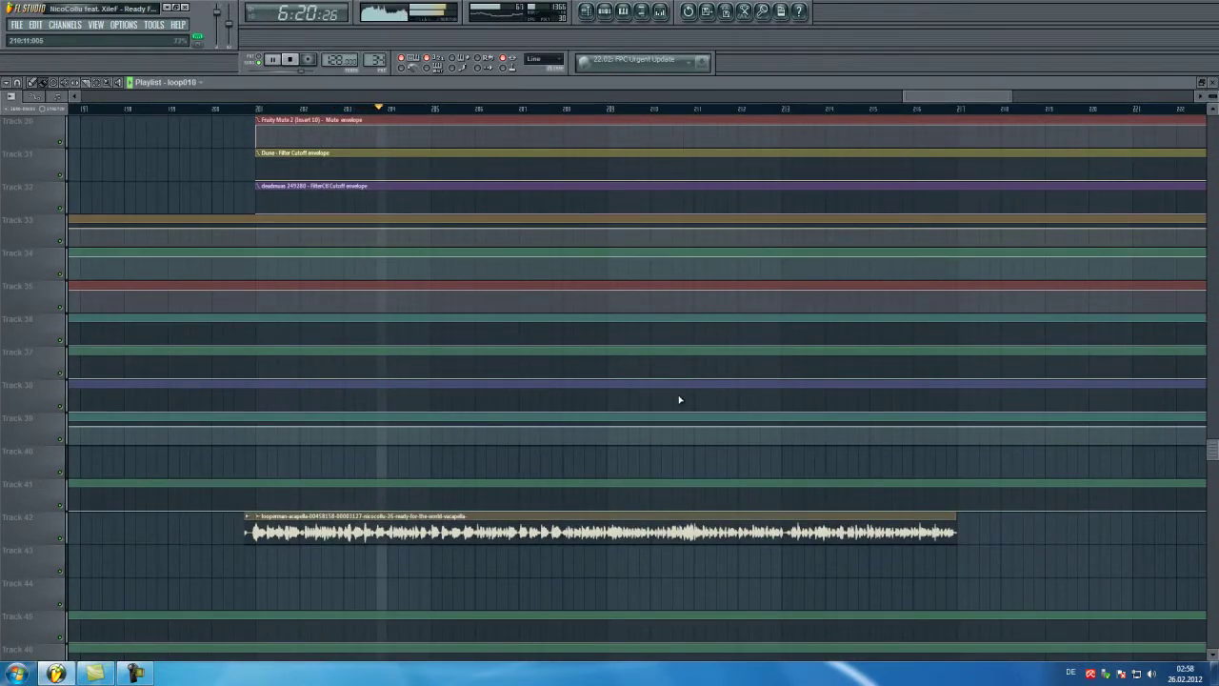
{"action": "scroll", "coordinate": [679, 400], "scroll_direction": "up", "scroll_amount": 14}
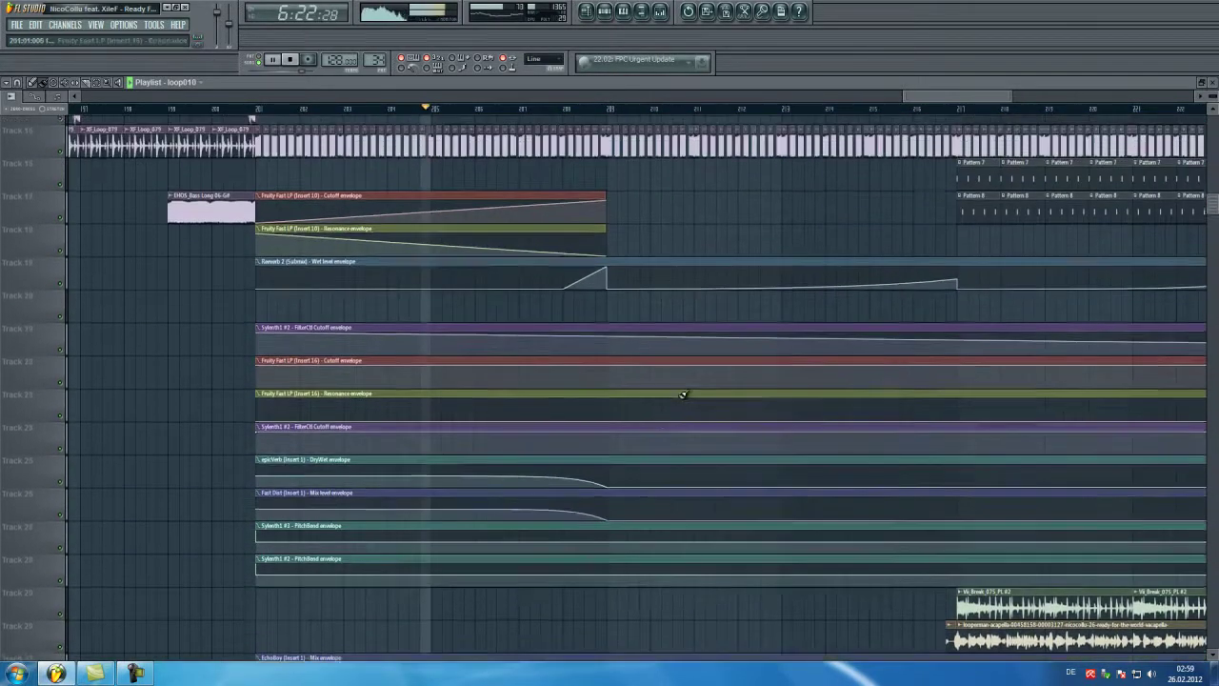
{"action": "scroll", "coordinate": [682, 393], "scroll_direction": "up", "scroll_amount": 15}
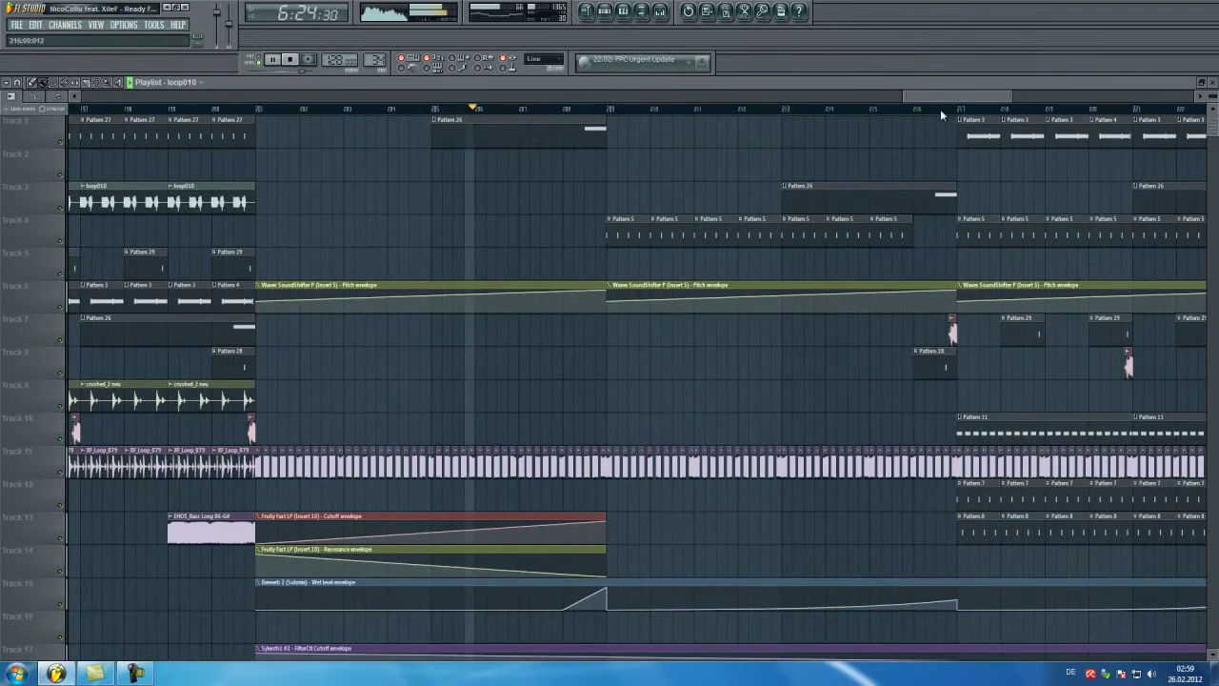
Extend the start of the EHOS_128_Drum Top Loop clip on track 7 to an earlier bar, and trim it back.
{"action": "mouse_move", "coordinate": [1007, 97]}
{"action": "left_mouse_down"}
{"action": "mouse_move", "coordinate": [1027, 99]}
{"action": "mouse_move", "coordinate": [963, 97]}
{"action": "mouse_move", "coordinate": [989, 96]}
{"action": "left_mouse_up"}
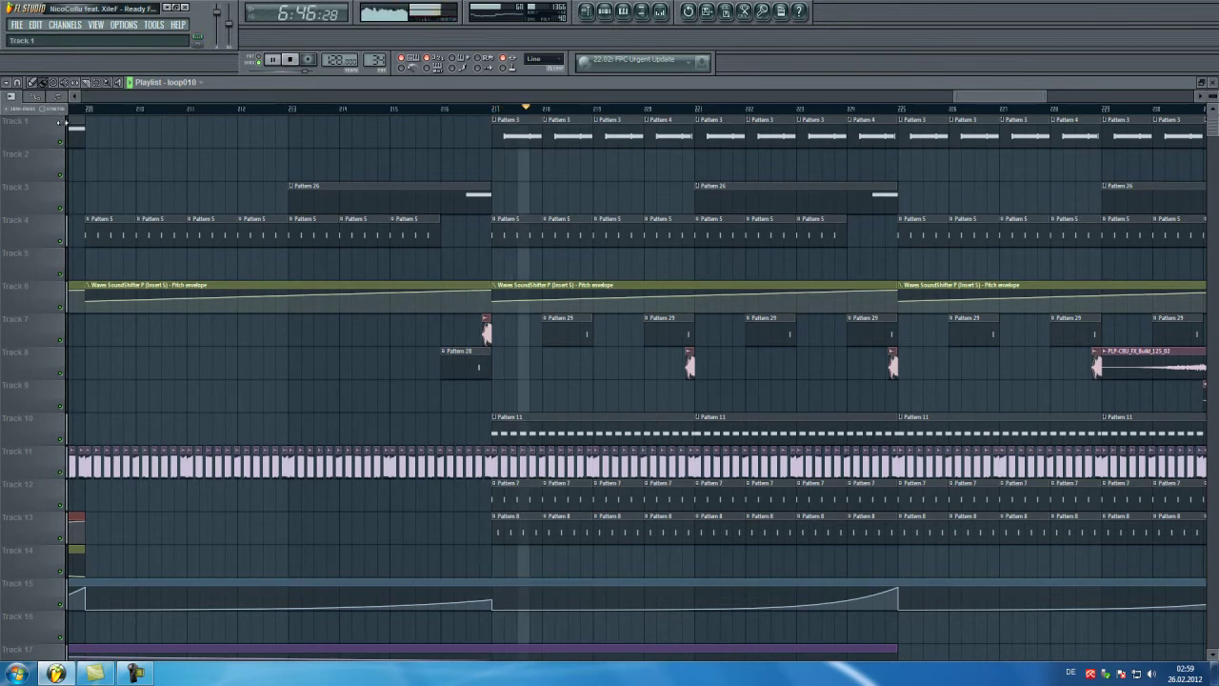
{"action": "left_click_drag", "start_coordinate": [483, 331], "coordinate": [285, 331]}
{"action": "left_click_drag", "start_coordinate": [243, 331], "coordinate": [478, 330]}
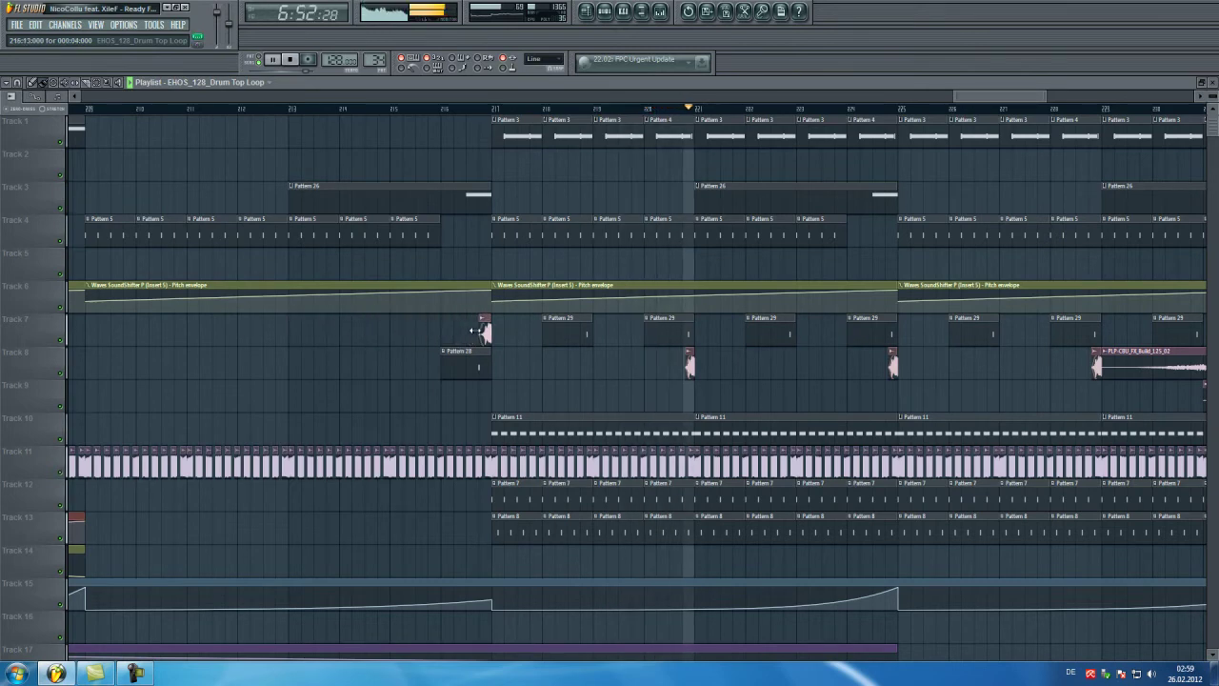
Examine the end of the arrangement, reduce the playlist track height, and zoom out to fit the whole song.
{"action": "left_click_drag", "start_coordinate": [979, 99], "coordinate": [1028, 99]}
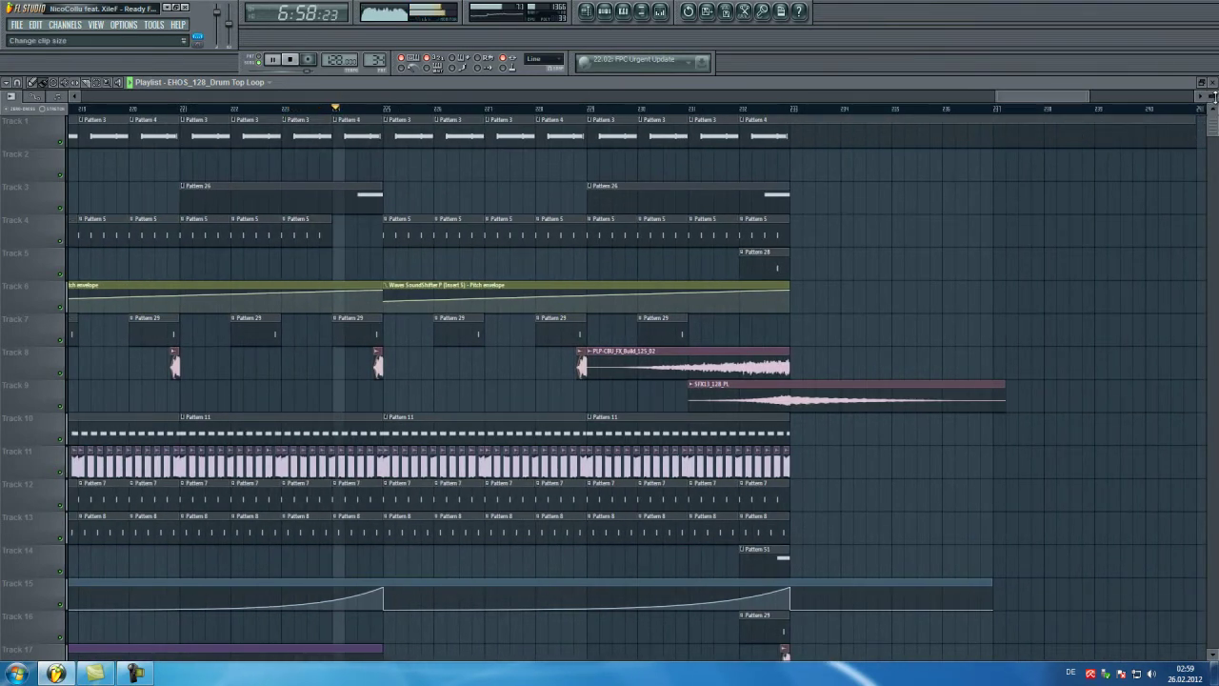
{"action": "left_click_drag", "start_coordinate": [1212, 96], "coordinate": [1212, 89]}
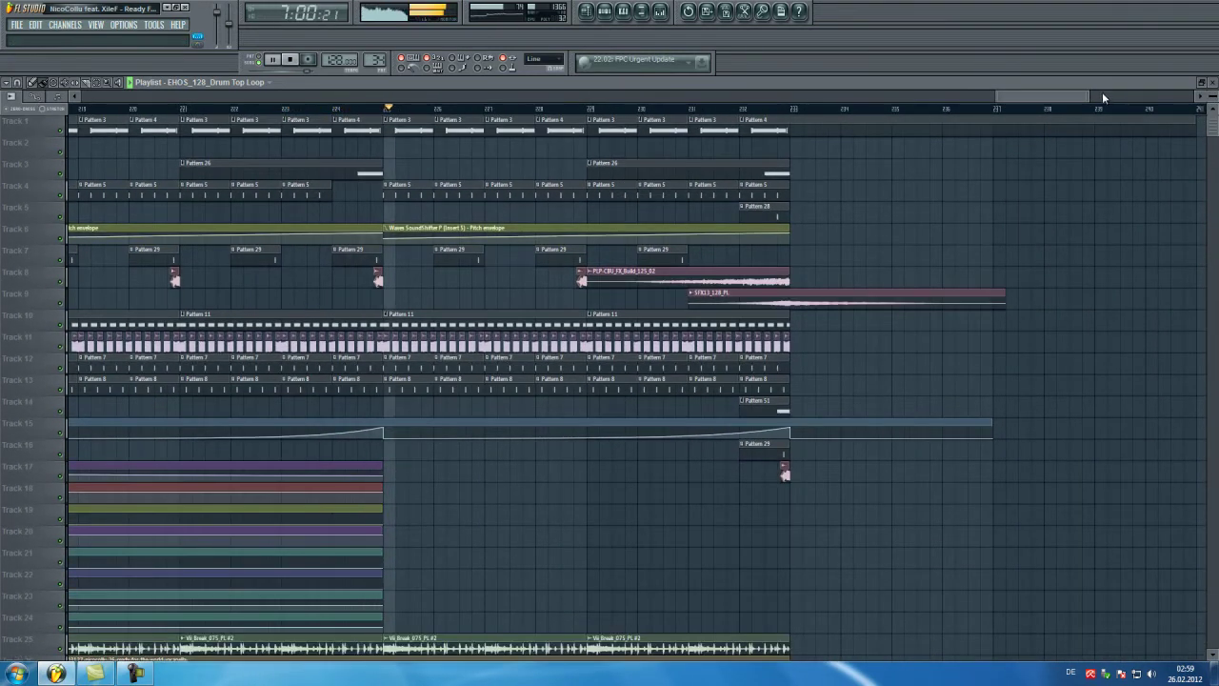
{"action": "mouse_move", "coordinate": [1088, 97]}
{"action": "left_mouse_down"}
{"action": "mouse_move", "coordinate": [1188, 100]}
{"action": "mouse_move", "coordinate": [1078, 99]}
{"action": "left_mouse_up"}
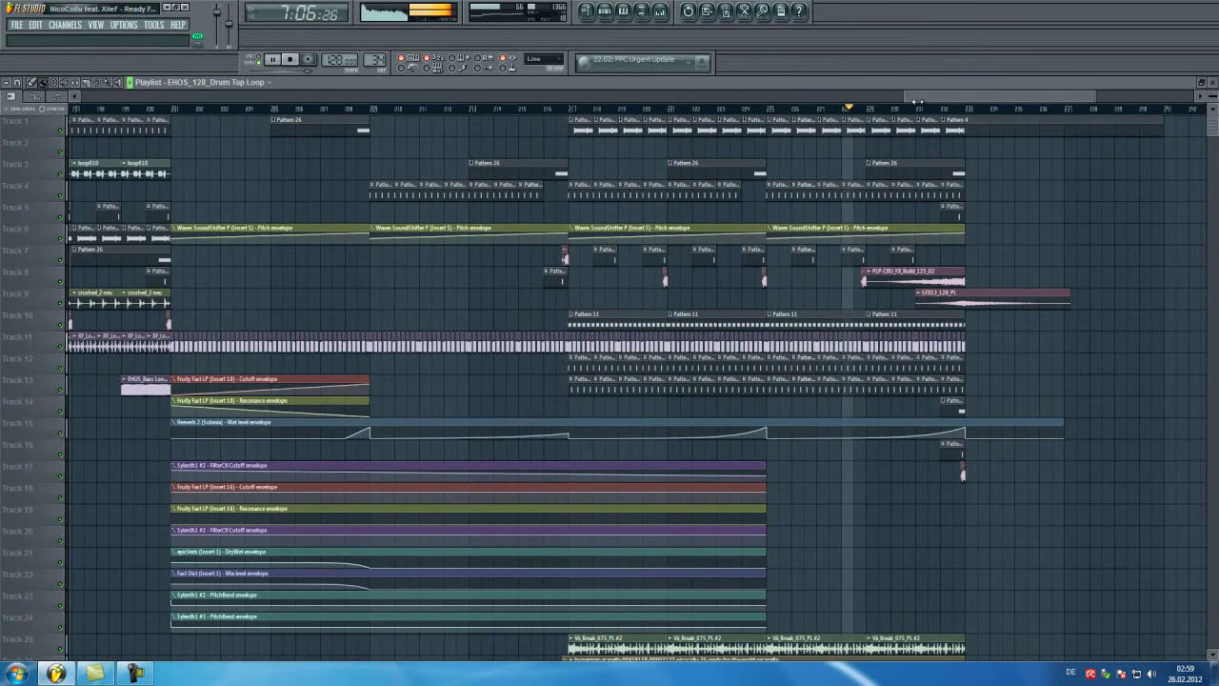
{"action": "left_click_drag", "start_coordinate": [903, 96], "coordinate": [55, 192]}
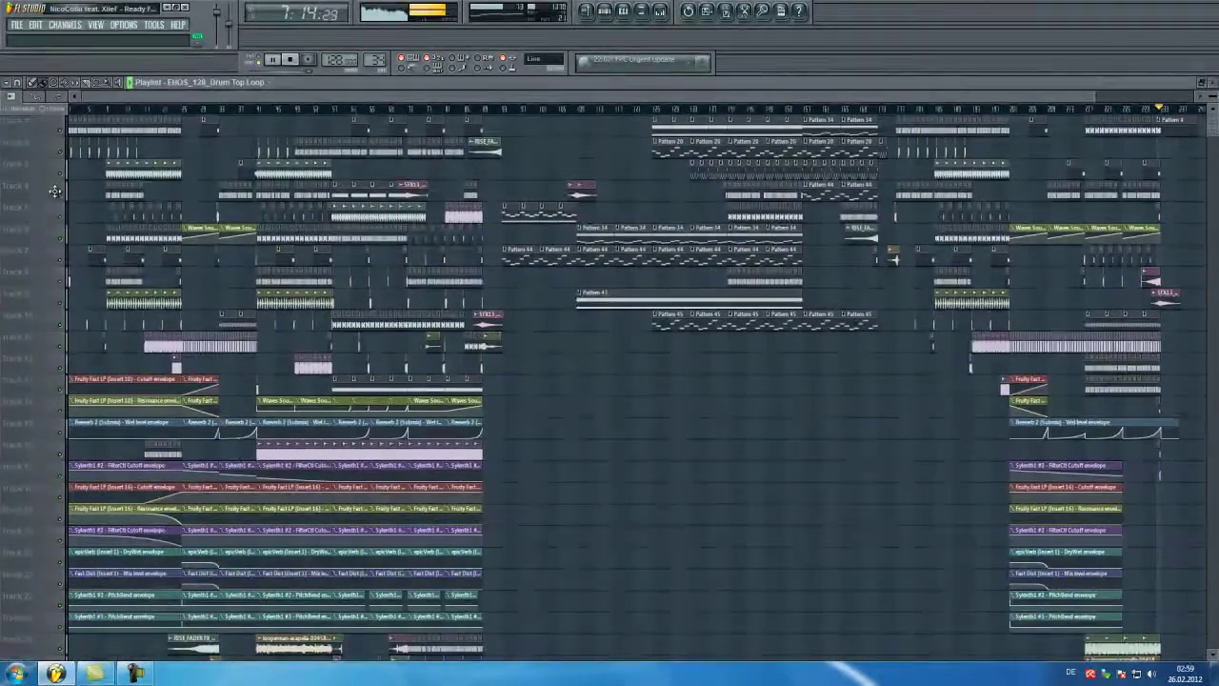
Review all tracks of the full arrangement, stop playback, and switch to the screen recorder.
{"action": "scroll", "coordinate": [762, 213], "scroll_direction": "down", "scroll_amount": 5}
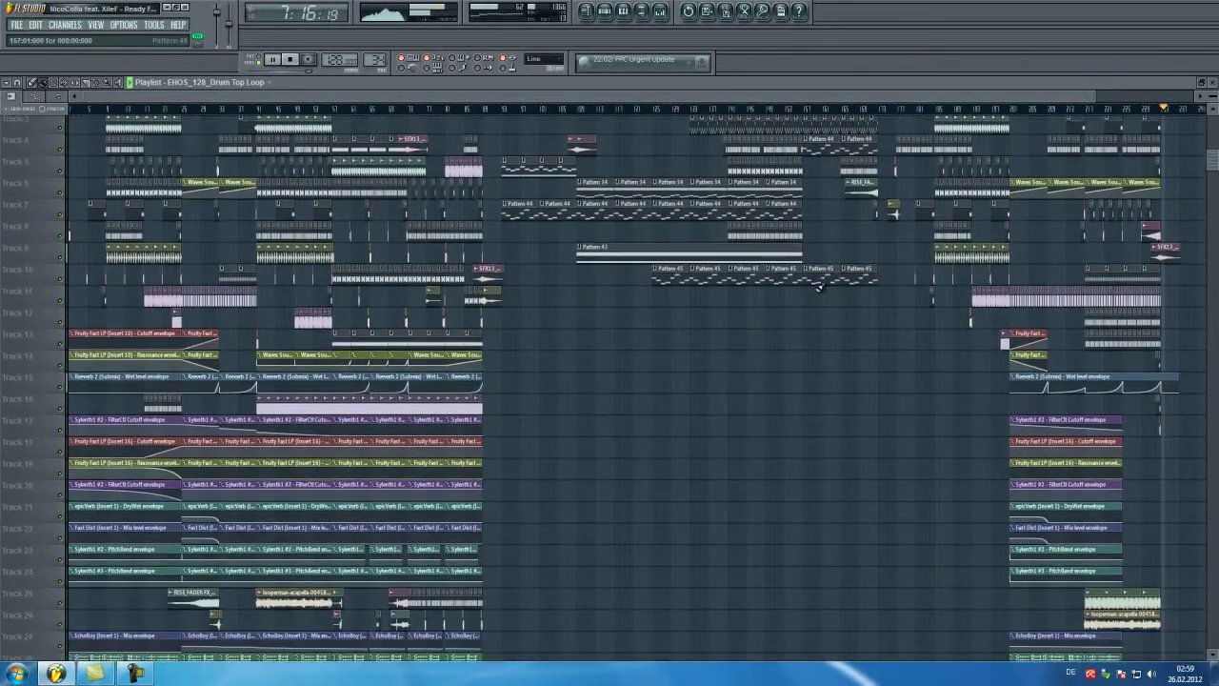
{"action": "scroll", "coordinate": [819, 288], "scroll_direction": "down", "scroll_amount": 7}
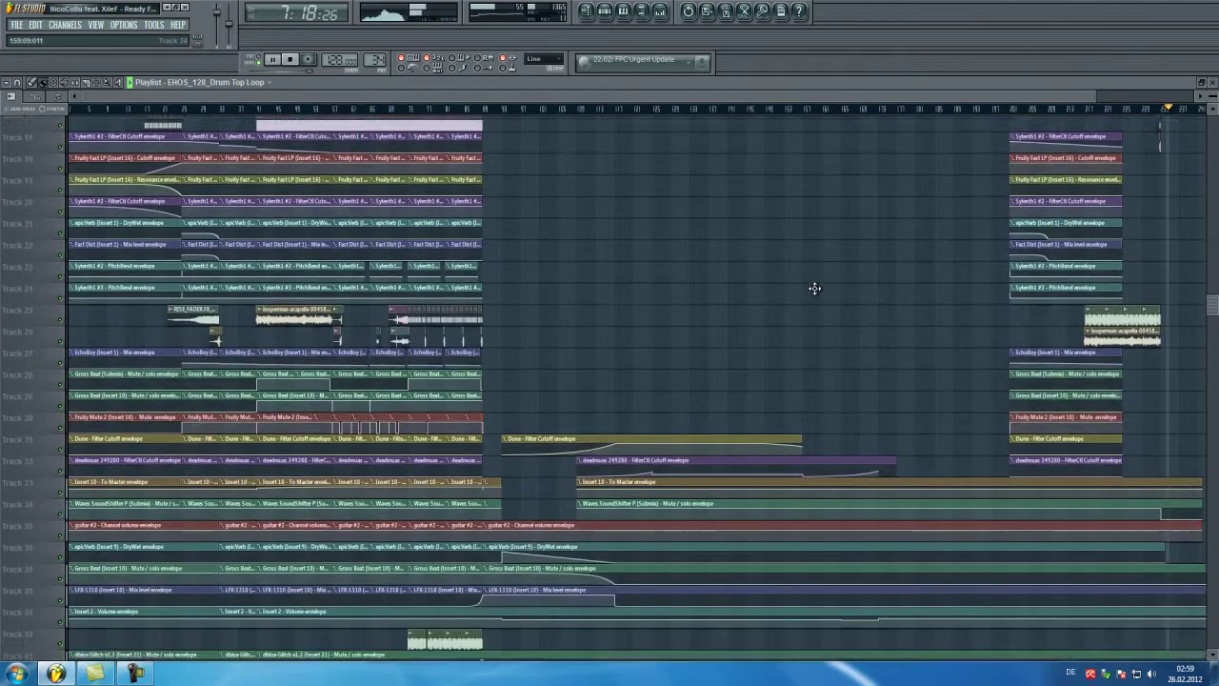
{"action": "scroll", "coordinate": [819, 288], "scroll_direction": "up", "scroll_amount": 7}
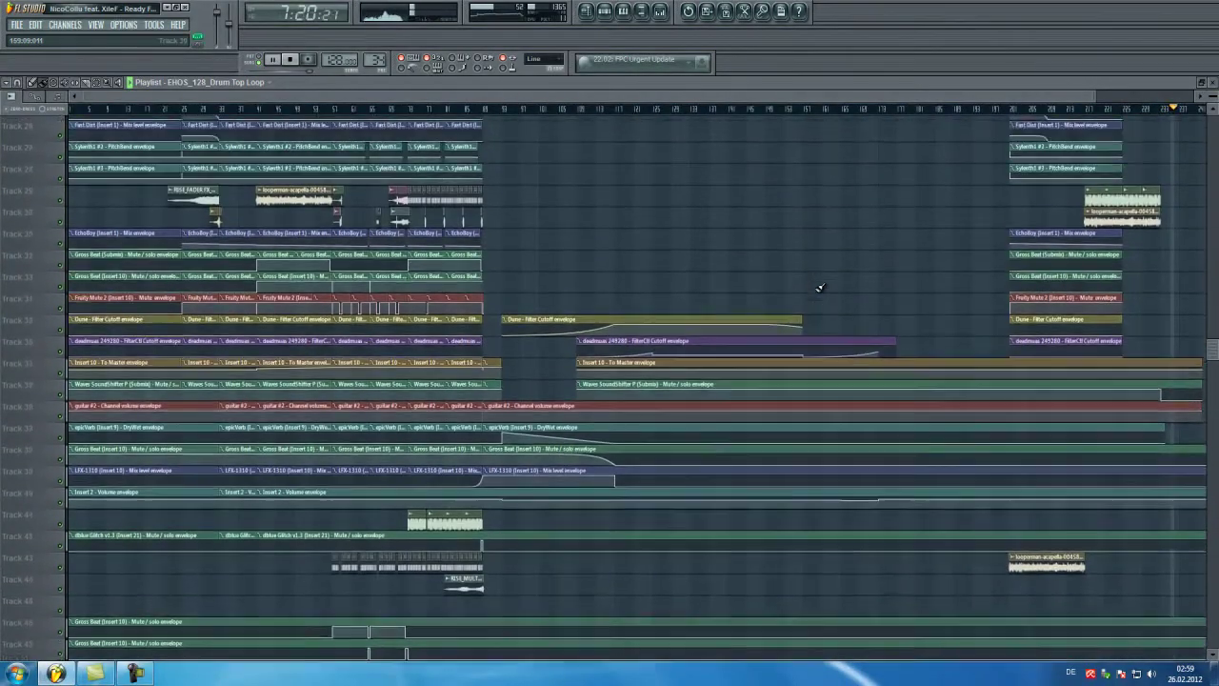
{"action": "scroll", "coordinate": [819, 288], "scroll_direction": "up", "scroll_amount": 5}
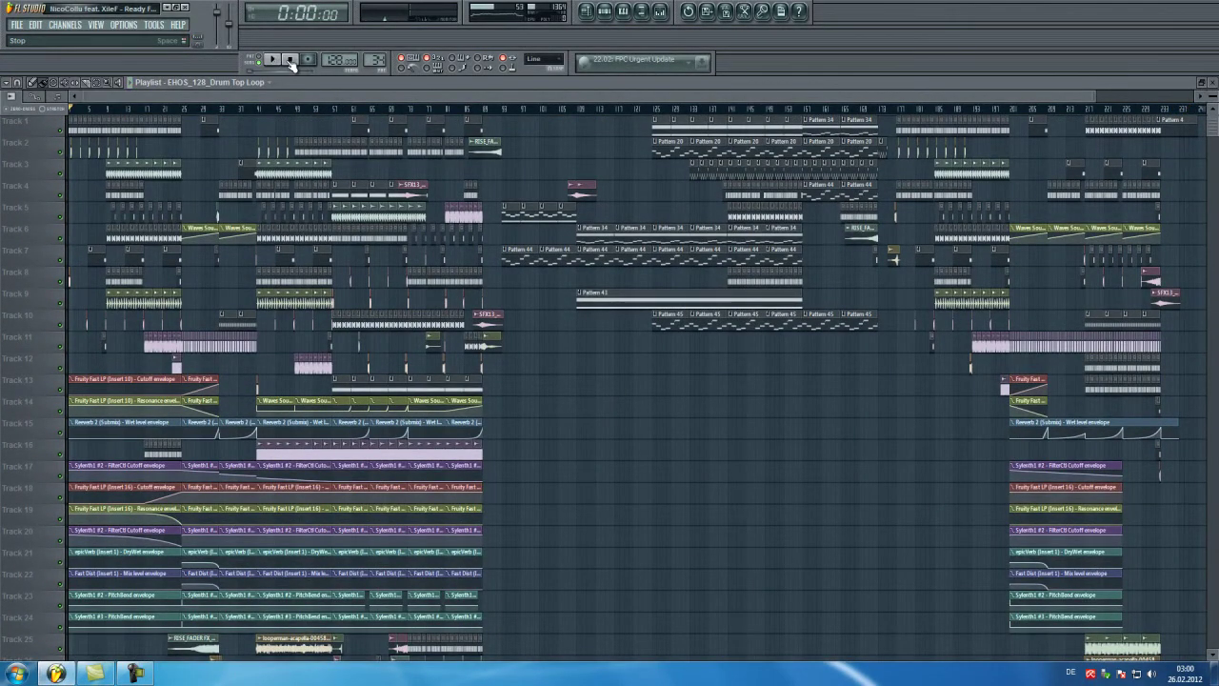
{"action": "left_click", "coordinate": [146, 676]}
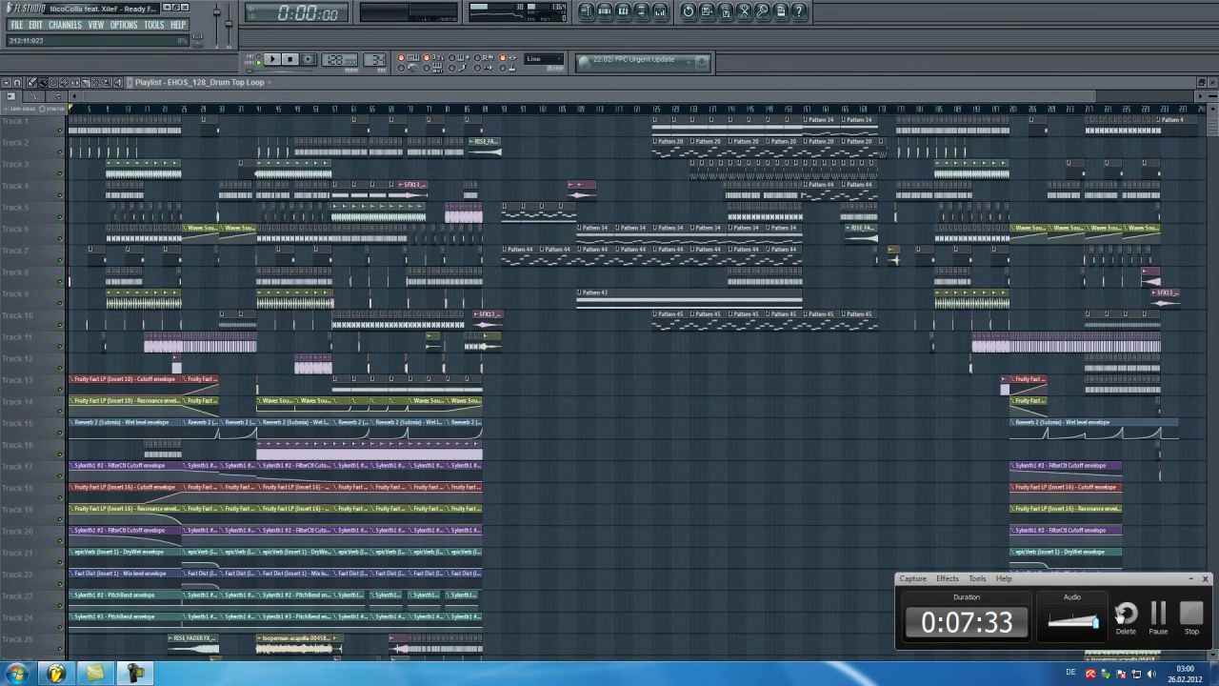